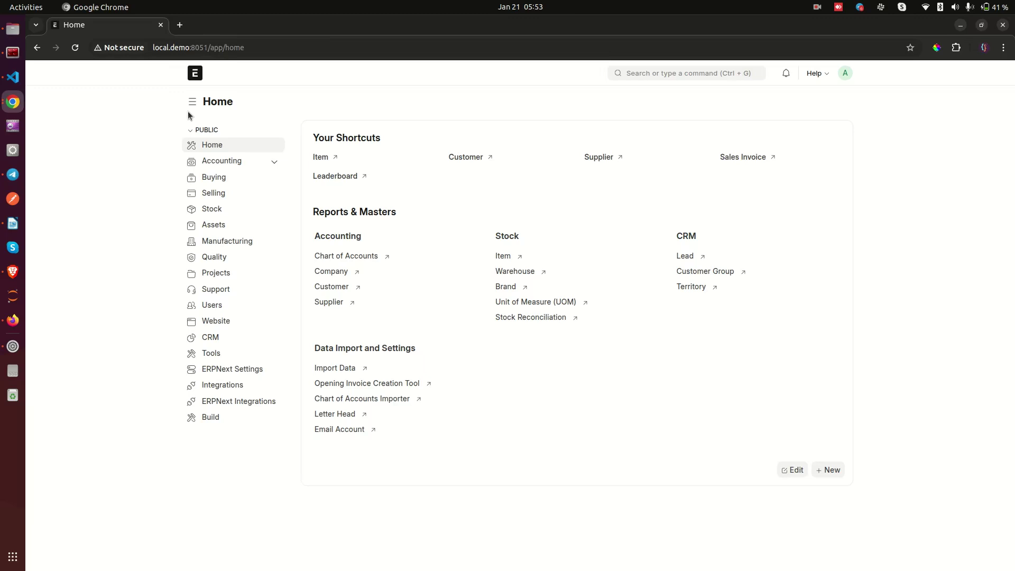
Open the Item list from the Stock workspace
left_click(219, 210)
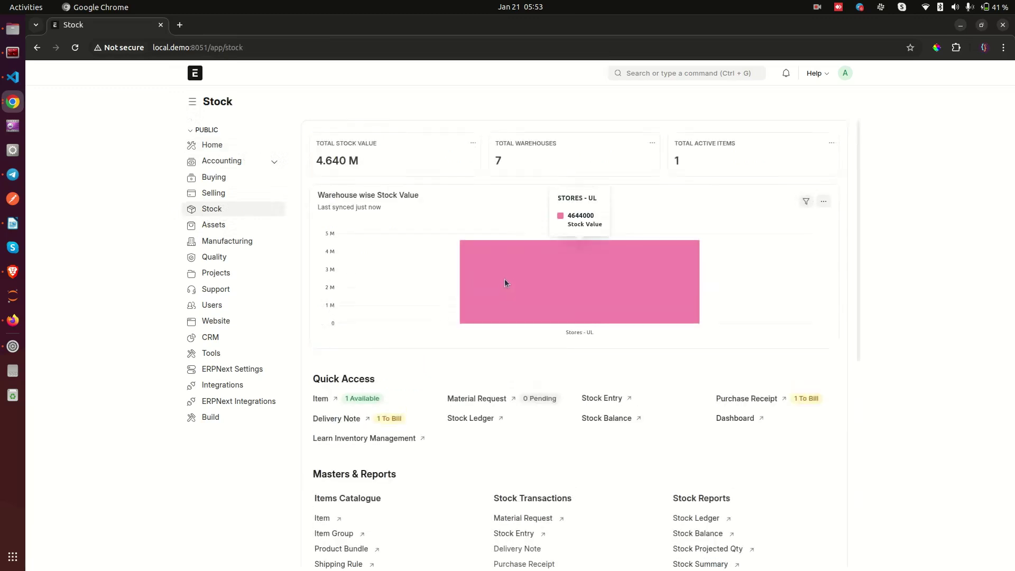
scroll(506, 278, "down", 2)
left_click(325, 334)
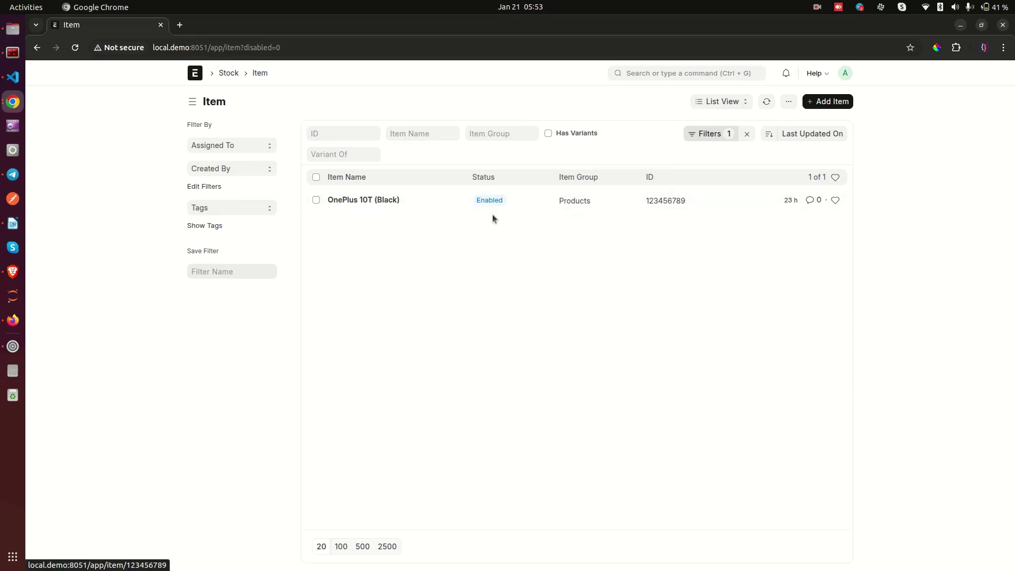
Create an item with the code T-Shirt in the Products item group and save it from the full form
left_click(837, 102)
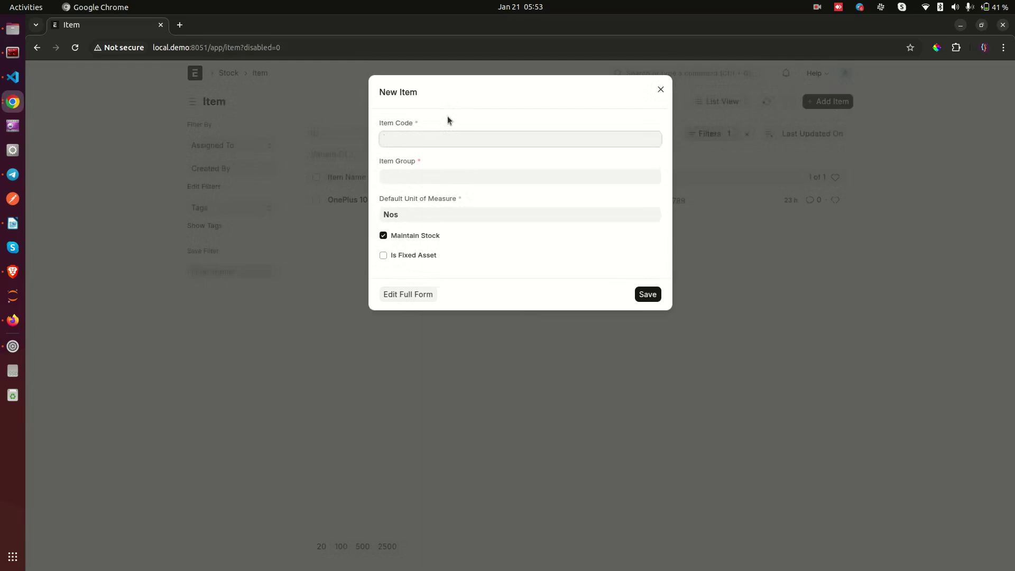
type("T-Shirt")
left_click(460, 182)
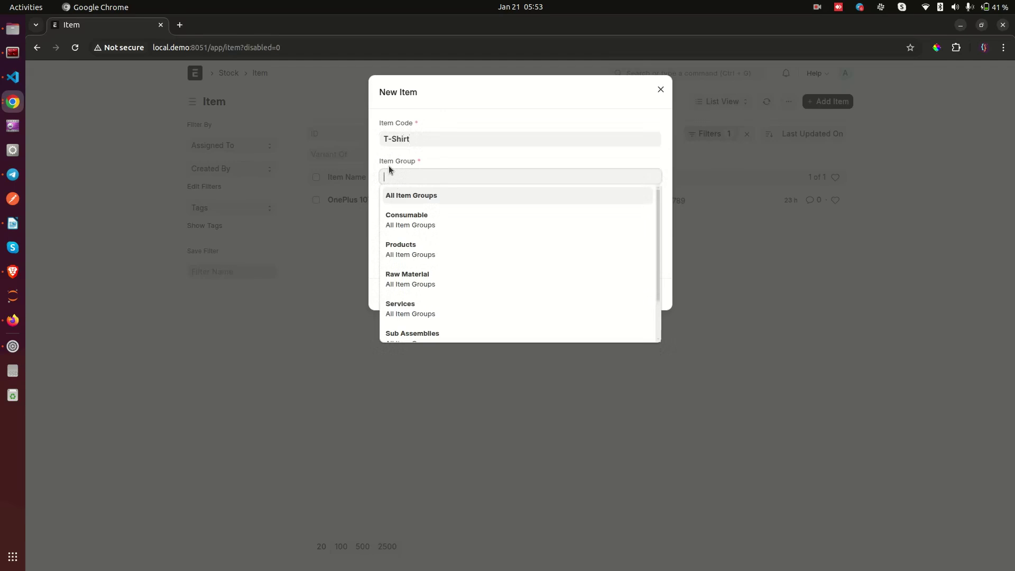
left_click(405, 246)
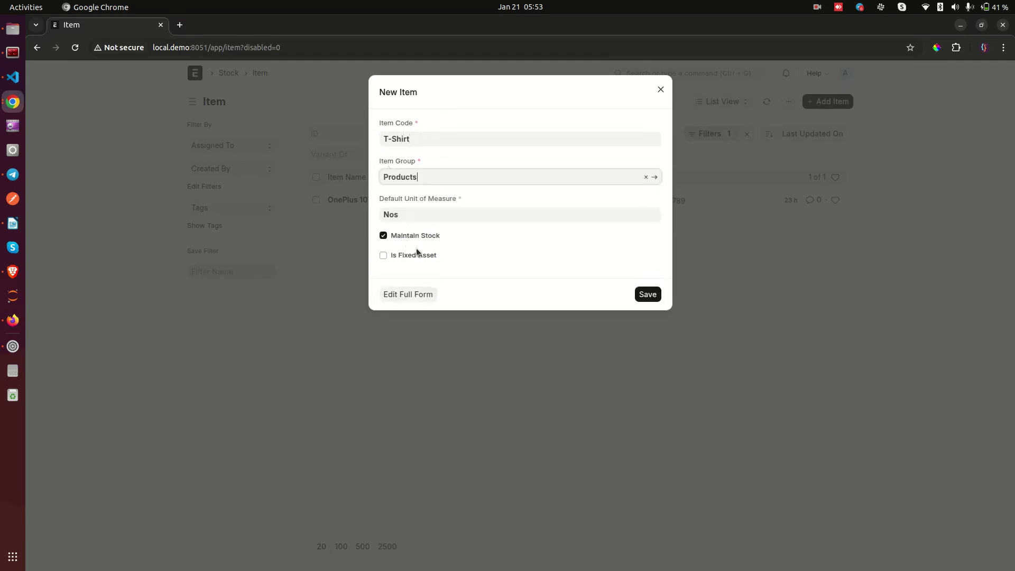
left_click(428, 296)
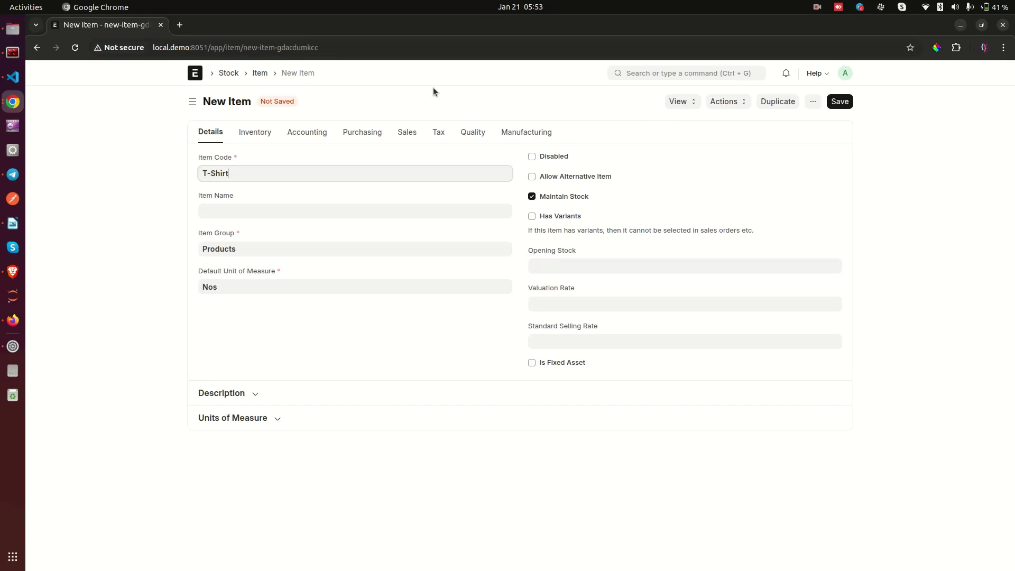
left_click(839, 102)
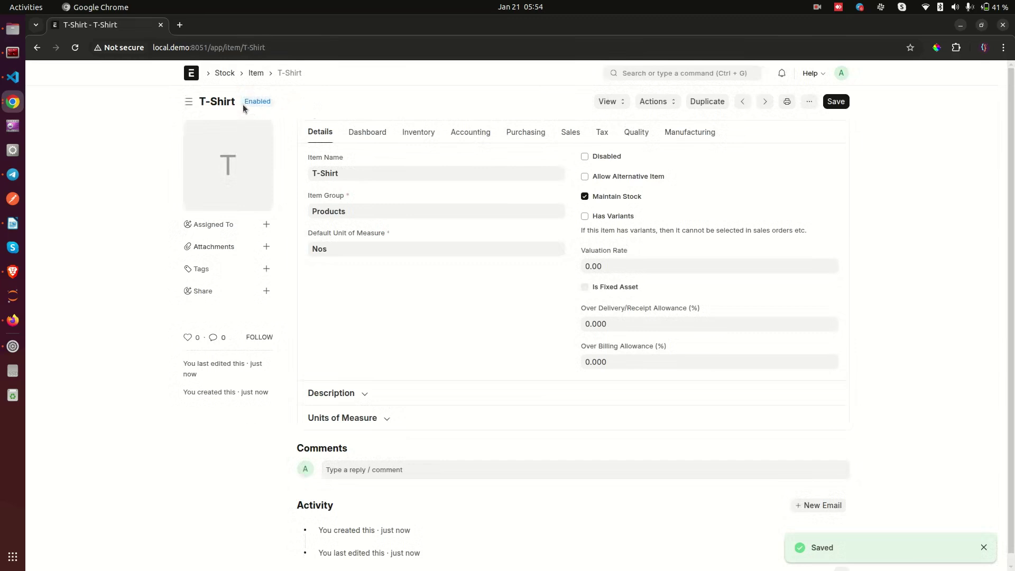
Go back to the Item list and reopen the T-Shirt item
left_click_drag(242, 104, 268, 103)
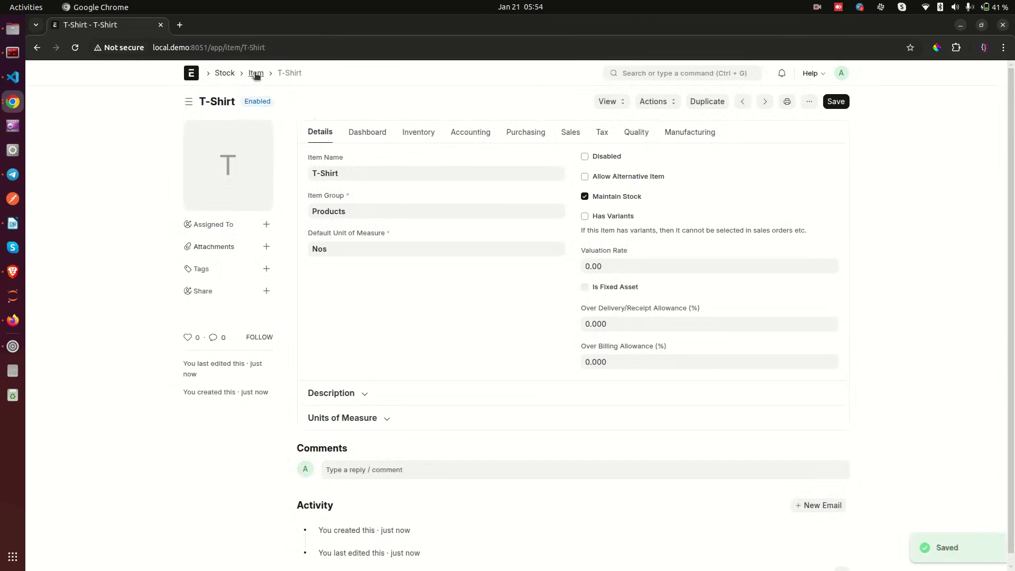
left_click(256, 73)
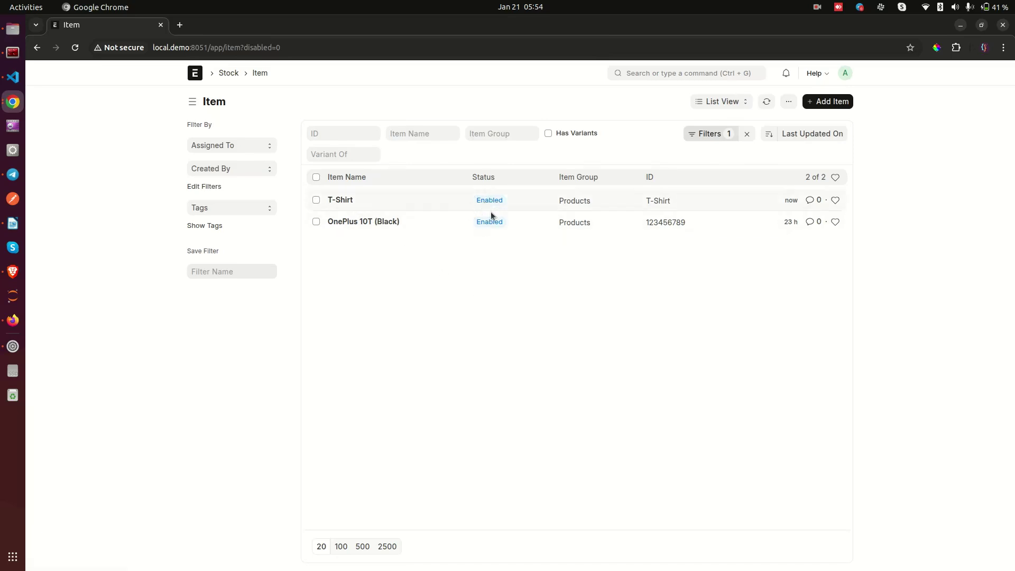
left_click(341, 200)
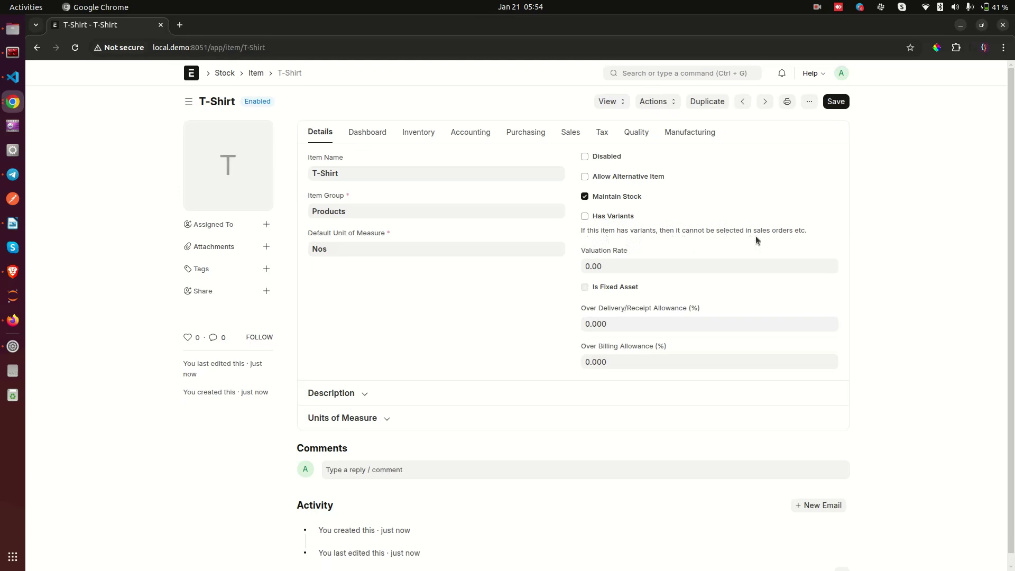
Enable Has Variants on the T-Shirt item and try to save it
left_click_drag(810, 234, 578, 233)
triple_click(591, 232)
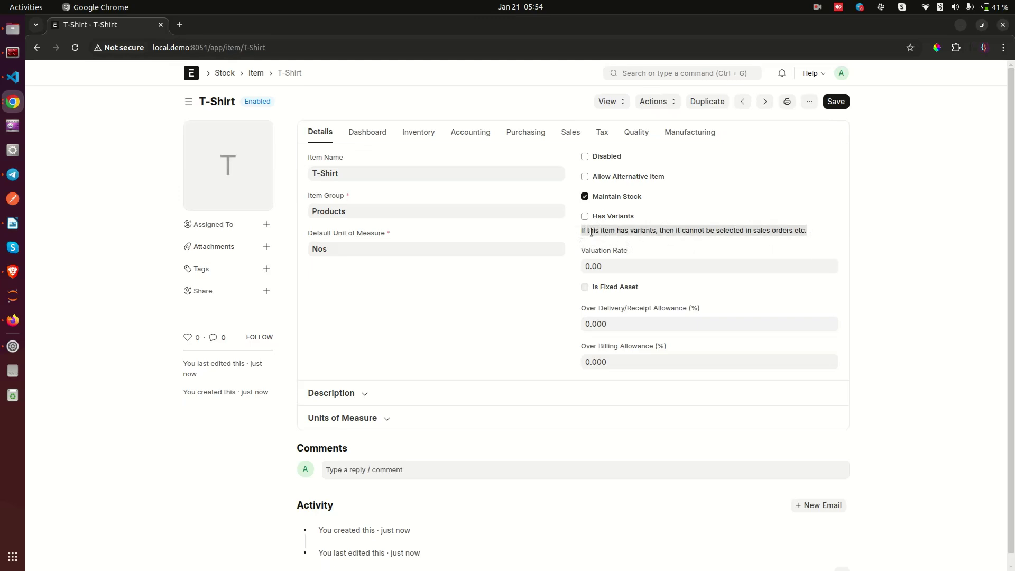
left_click(594, 218)
left_click(594, 217)
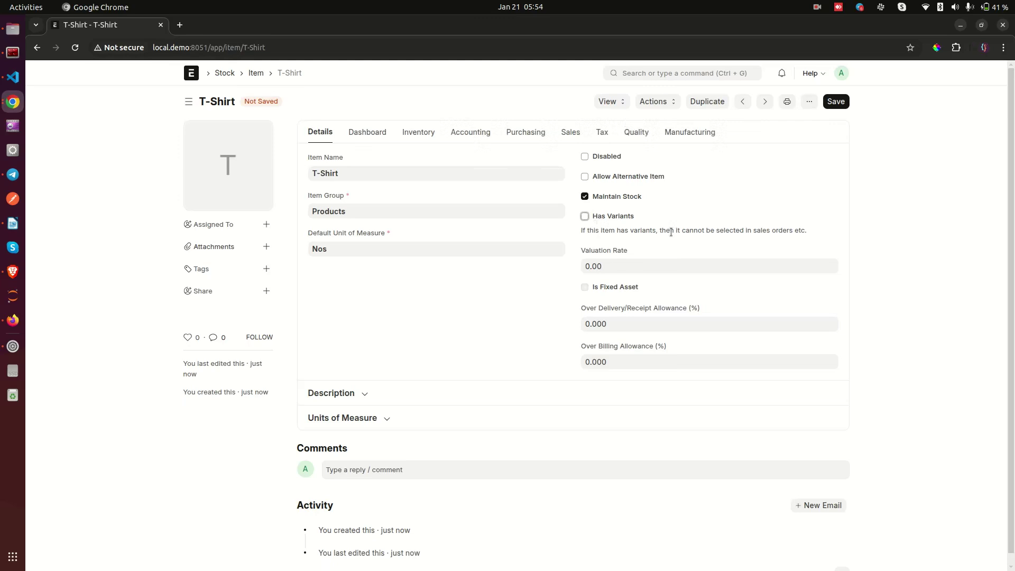
left_click(601, 216)
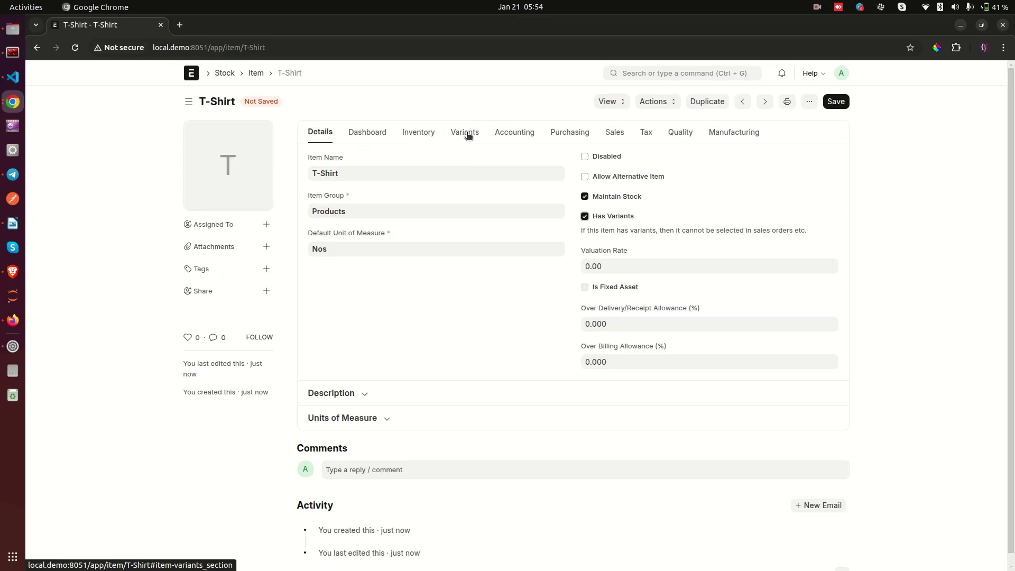
left_click(585, 216)
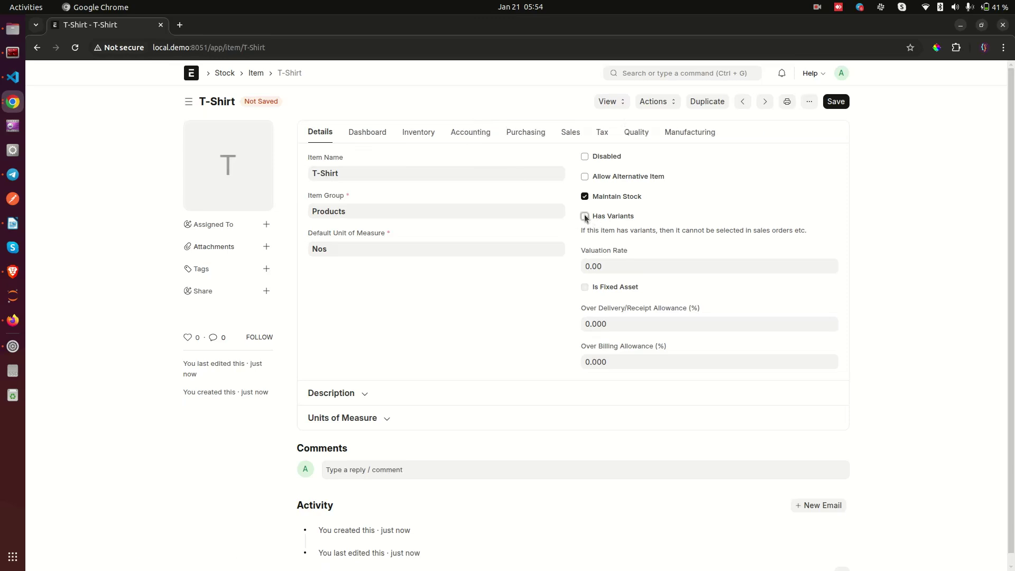
left_click(585, 216)
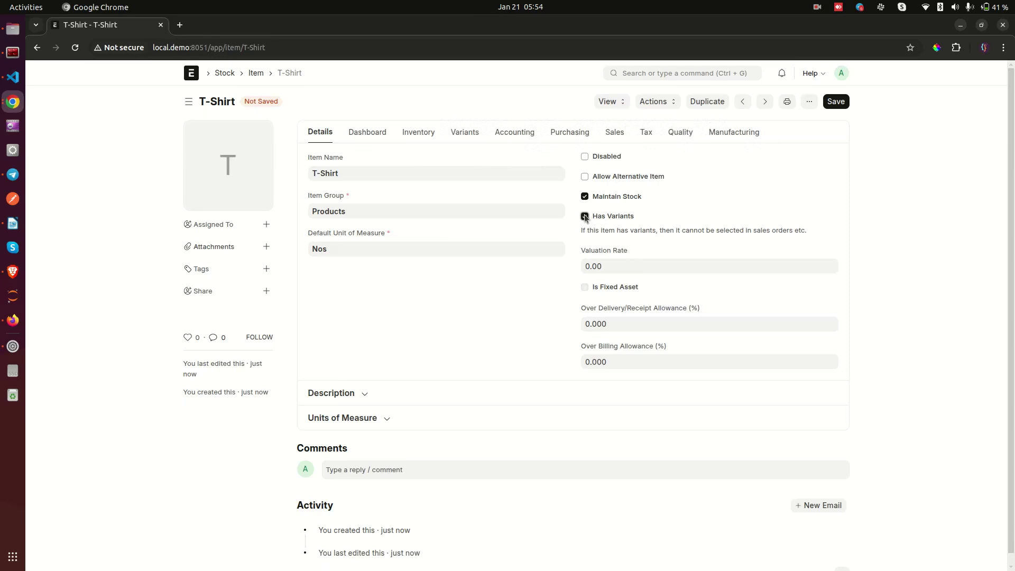
left_click(836, 102)
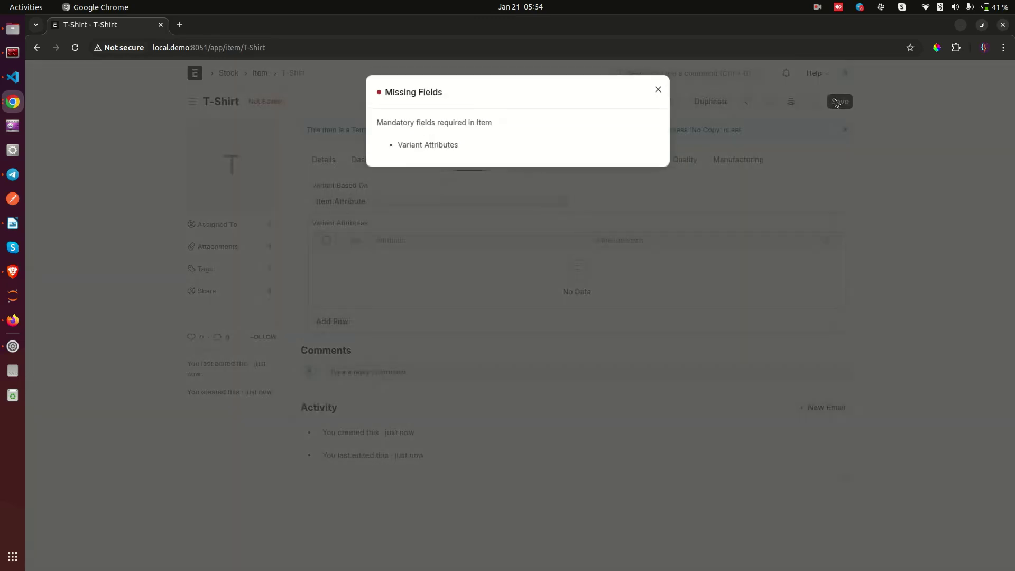
left_click(658, 90)
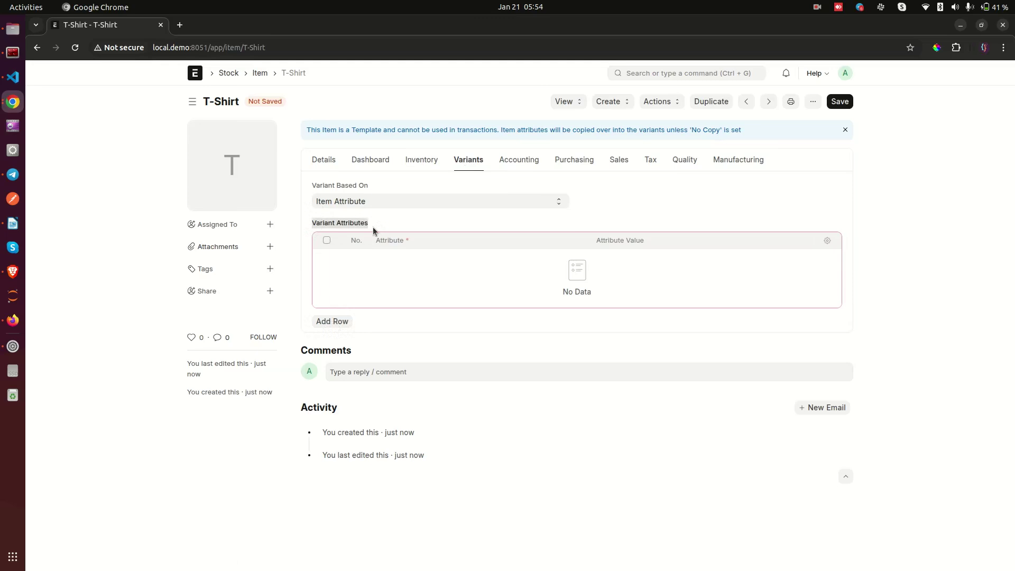
Try basing the T-Shirt's variants on Manufacturer and switch the basis back to Item Attribute
left_click(324, 160)
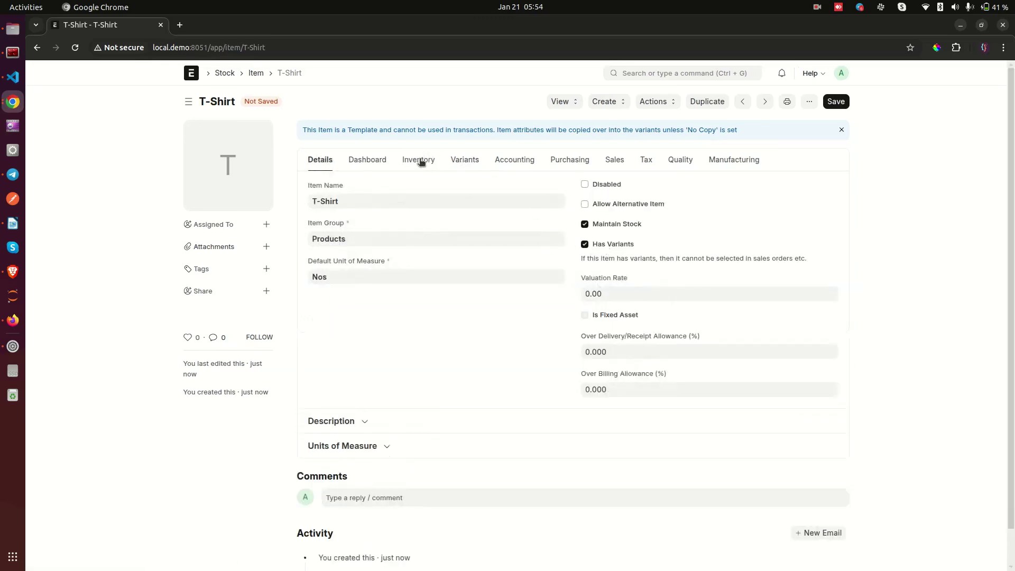
left_click(466, 161)
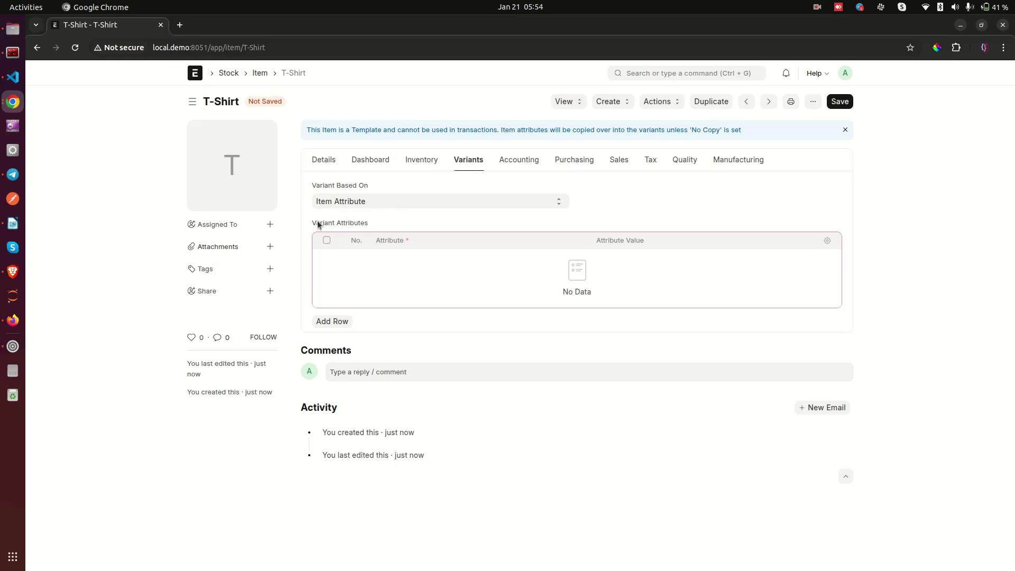
left_click(342, 205)
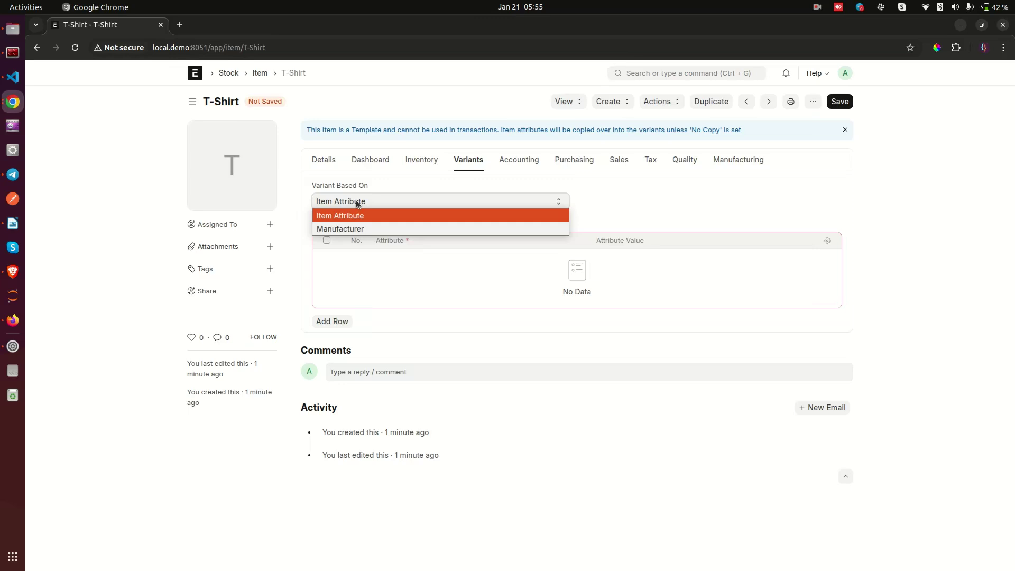
left_click(361, 229)
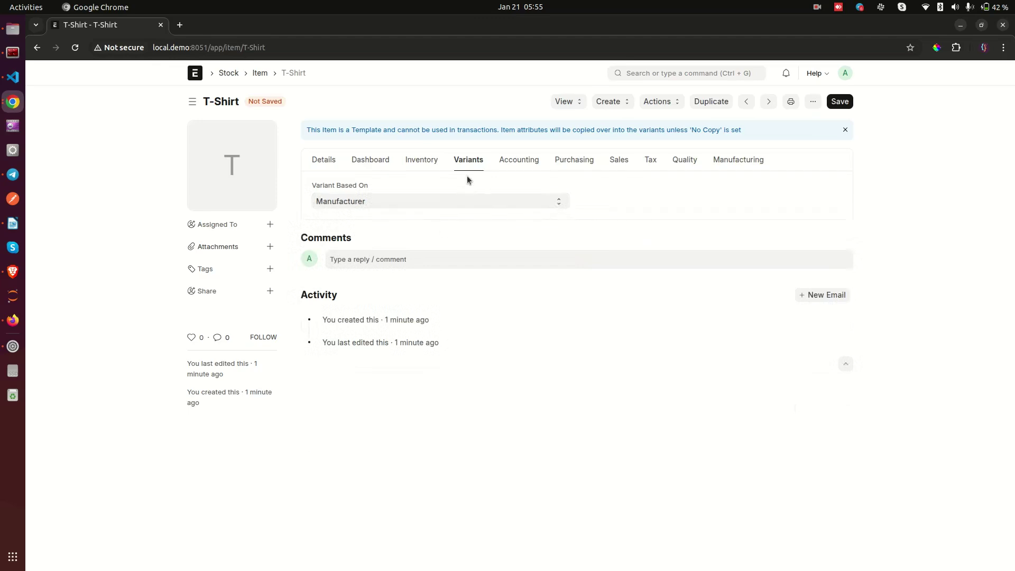
left_click(383, 204)
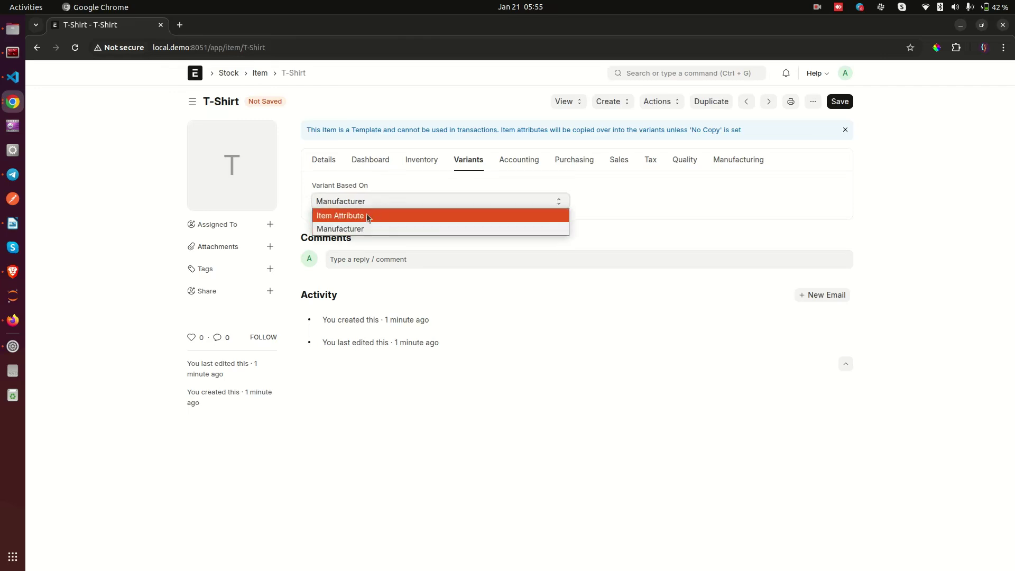
left_click(366, 216)
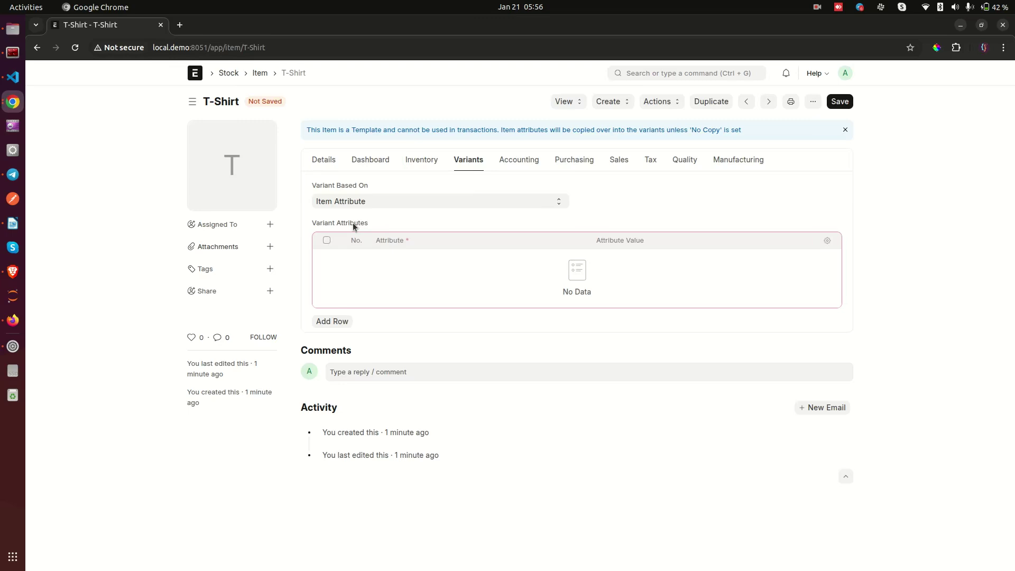
Add Colour and Size as variant attributes of the T-Shirt item and save it
left_click_drag(318, 224, 384, 228)
left_click(402, 241)
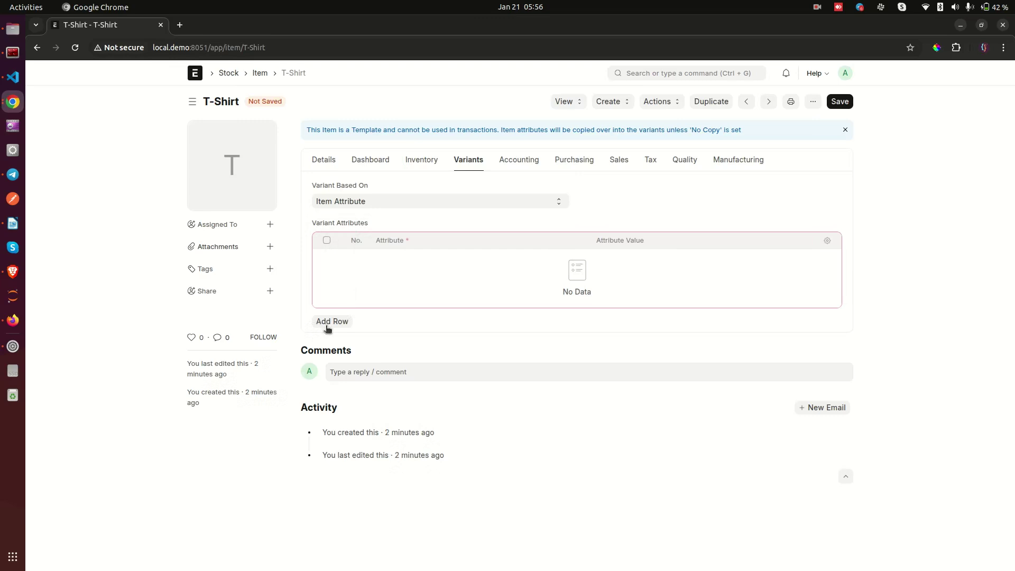
left_click(331, 322)
left_click(419, 258)
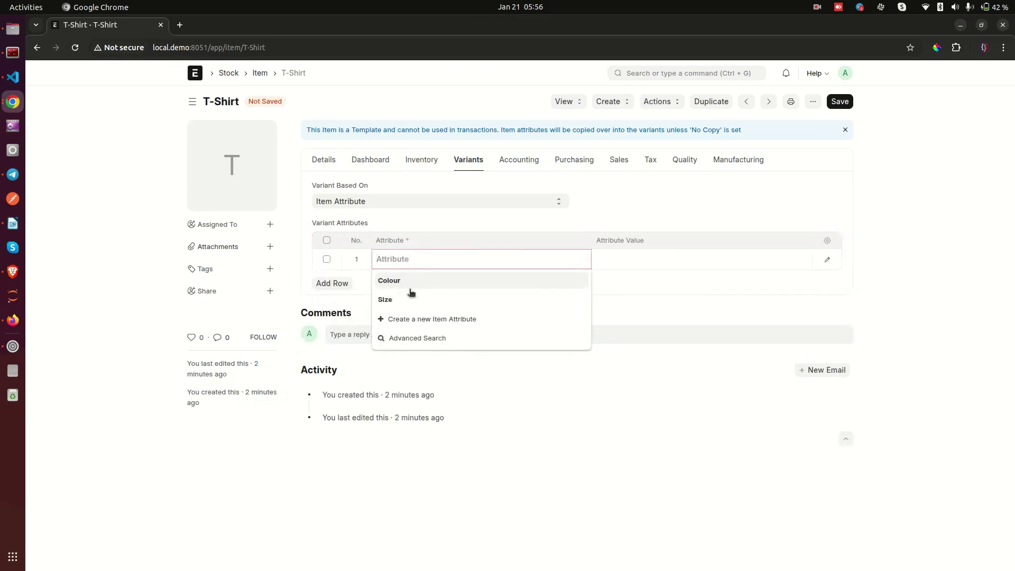
left_click(412, 284)
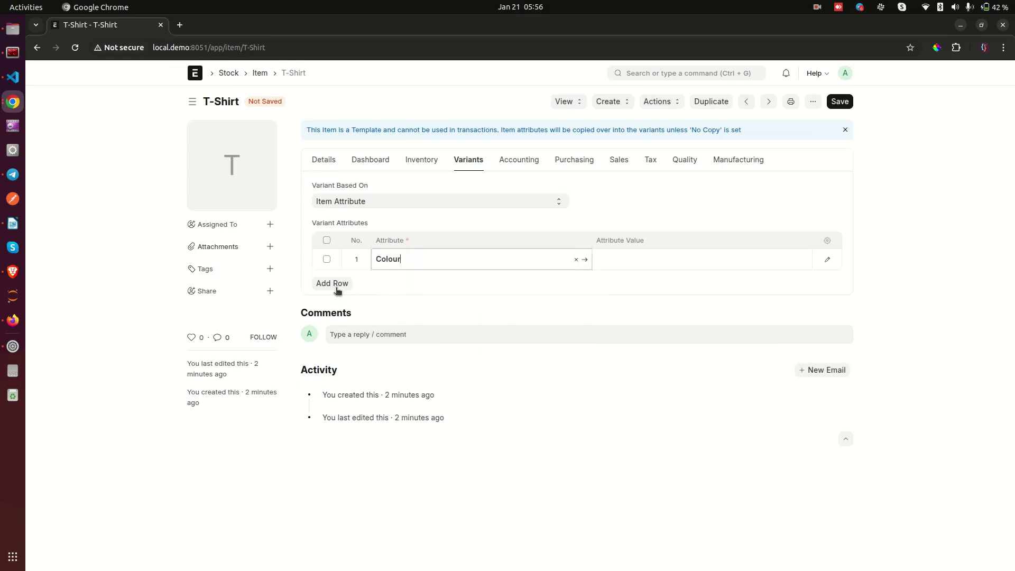
left_click(337, 290)
left_click(406, 284)
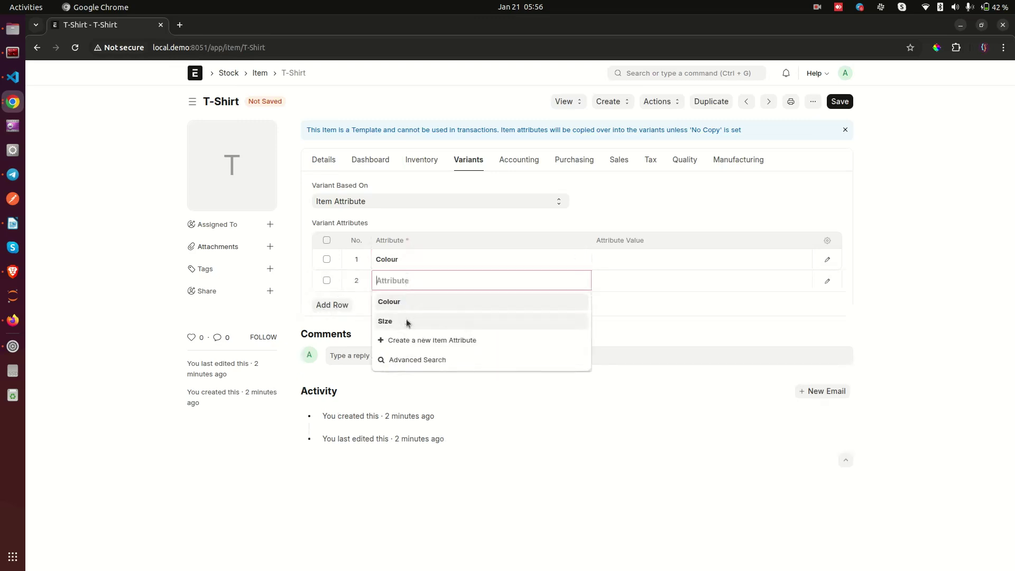
left_click(407, 322)
left_click(839, 103)
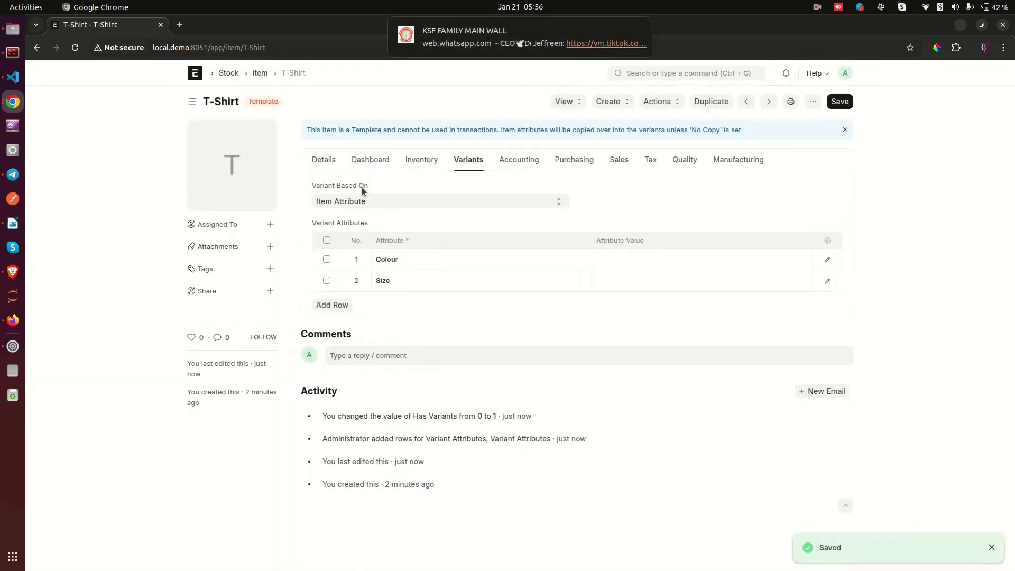
Check the T-Shirt's status in the Item list and open the item again
left_click(642, 26)
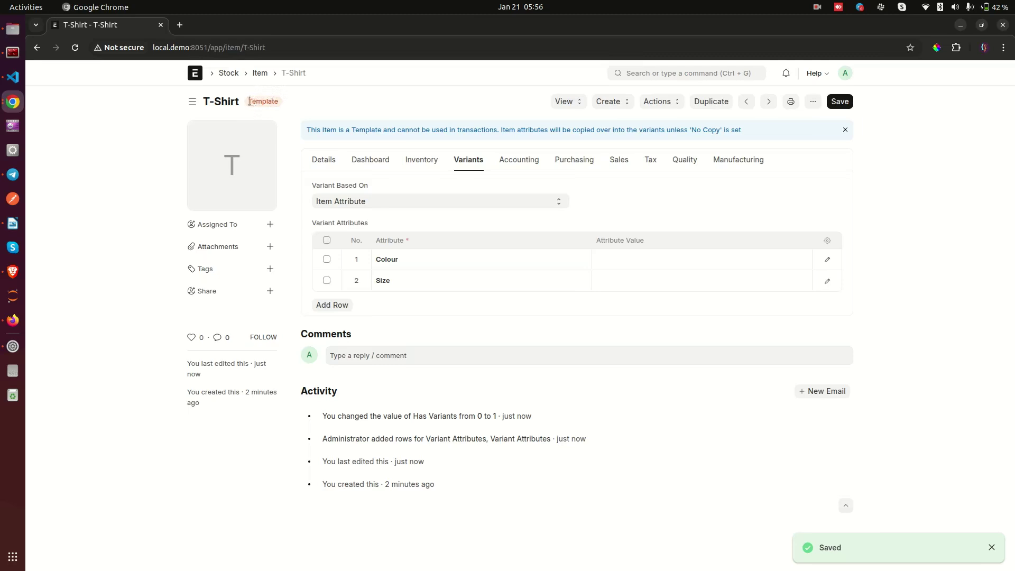
left_click(258, 73)
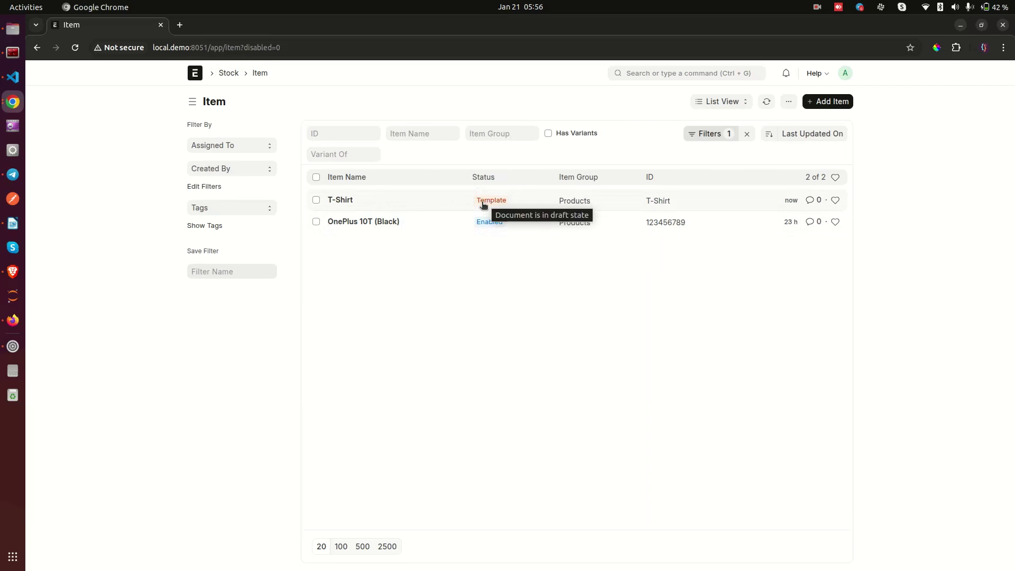
left_click(340, 204)
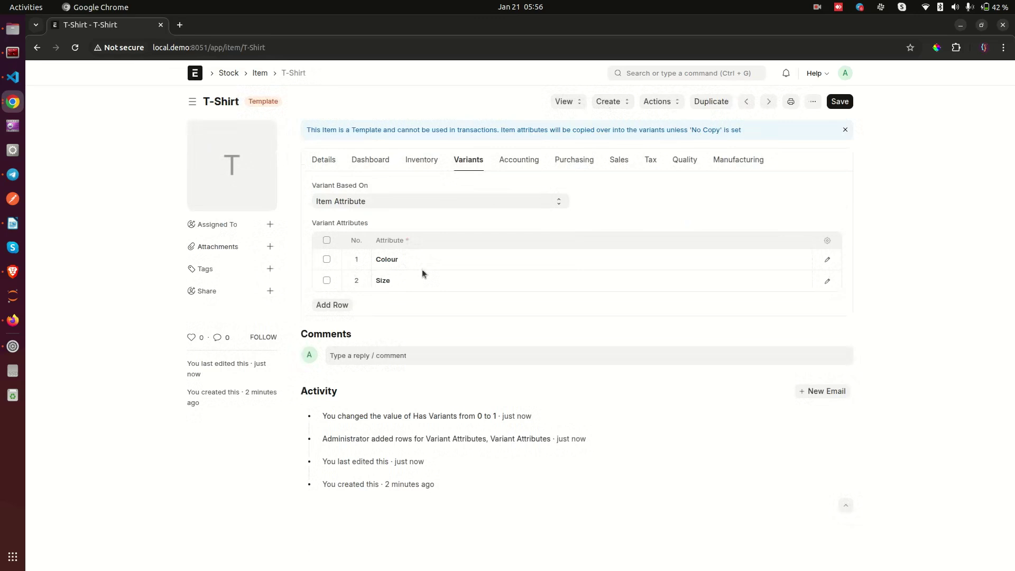
Create and save a single T-Shirt variant with Colour Red and Size Large, and return to the Item list
left_click(620, 103)
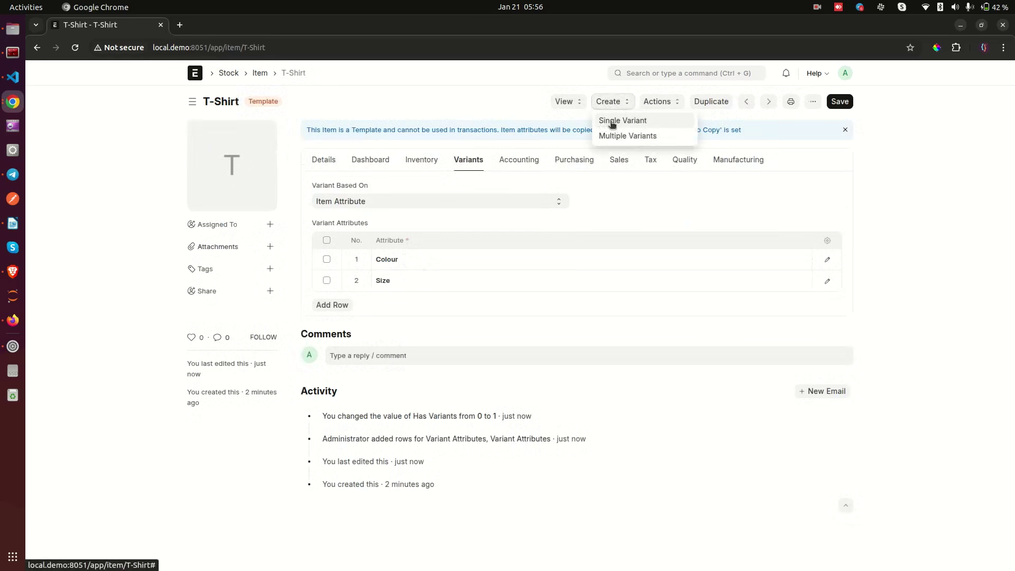
left_click(626, 122)
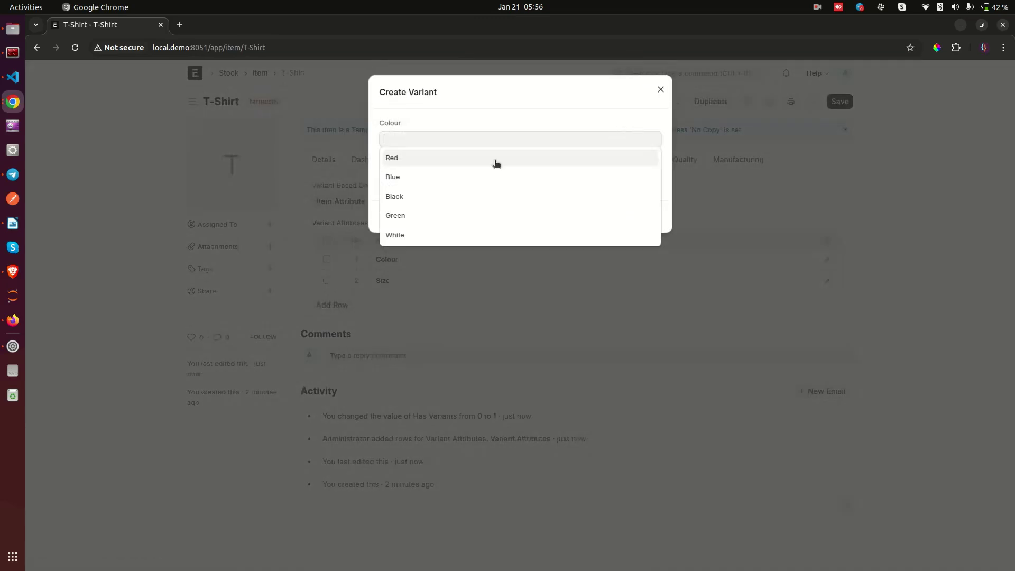
left_click(425, 123)
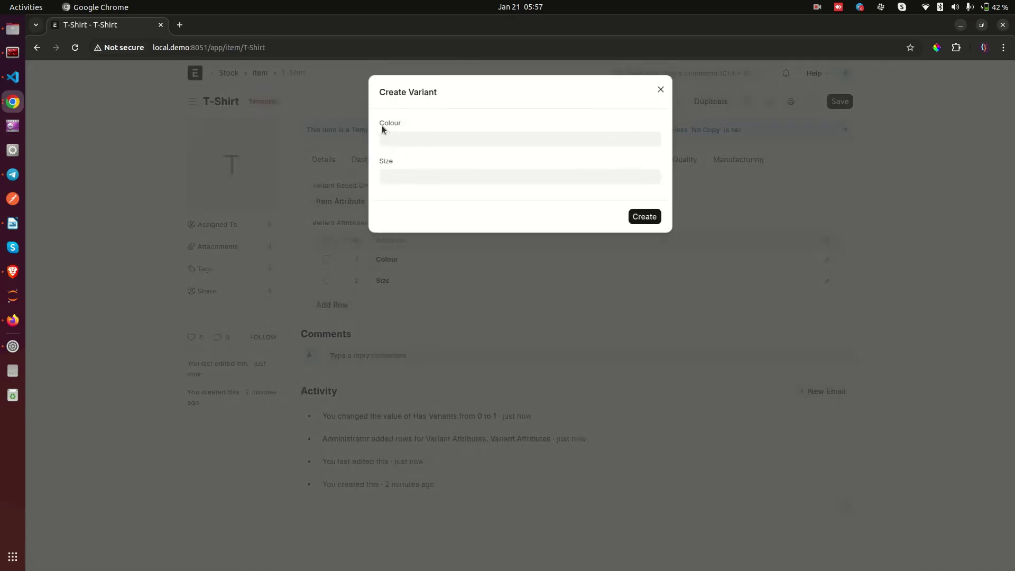
left_click(410, 138)
left_click(407, 159)
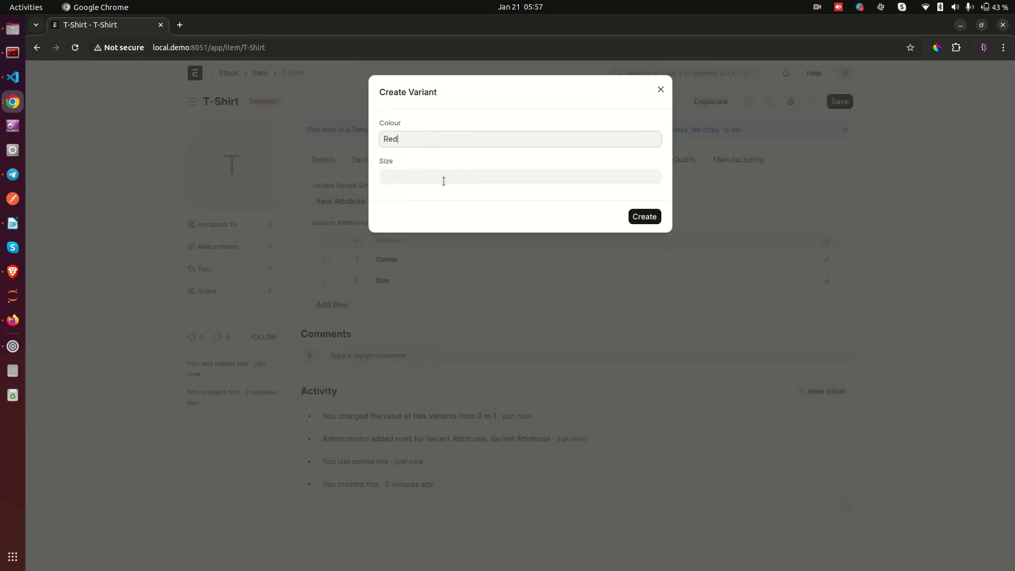
left_click(427, 175)
left_click(411, 195)
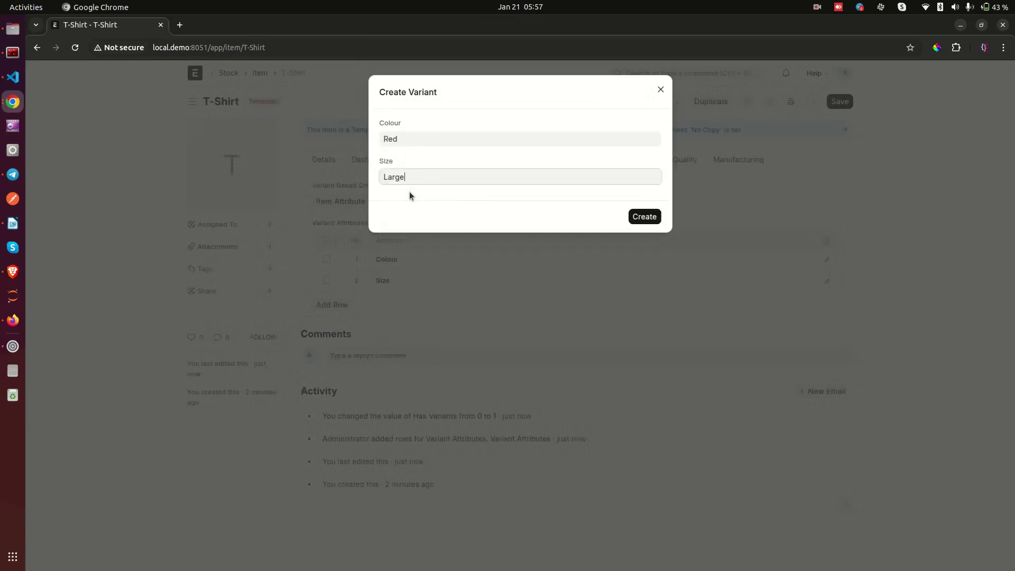
left_click(650, 215)
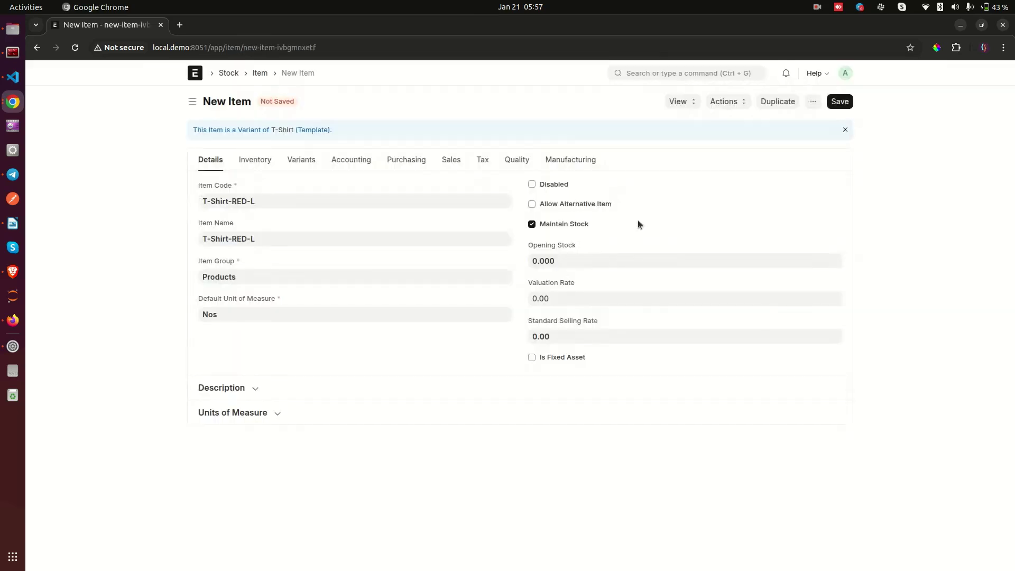
left_click(828, 106)
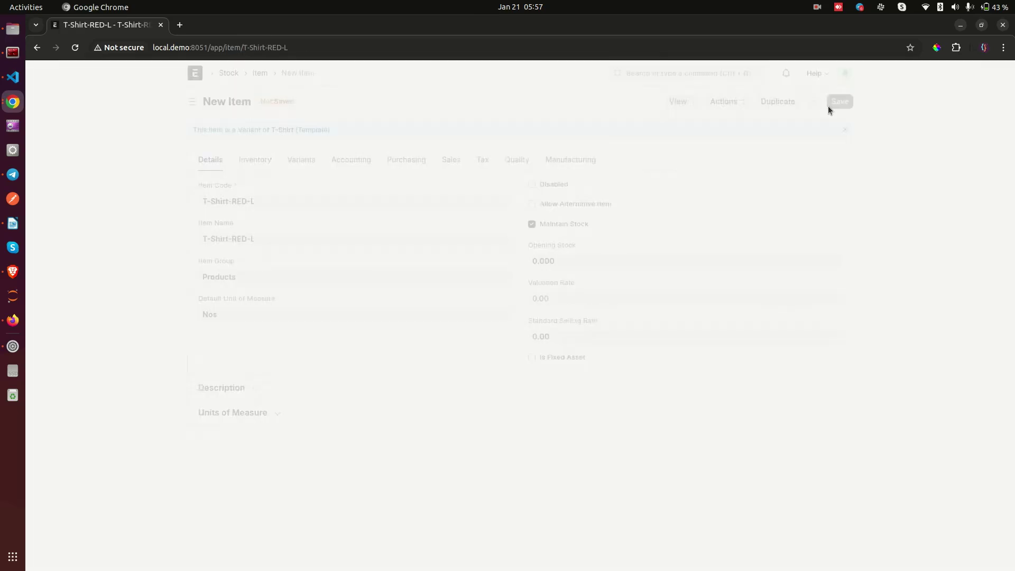
left_click(259, 74)
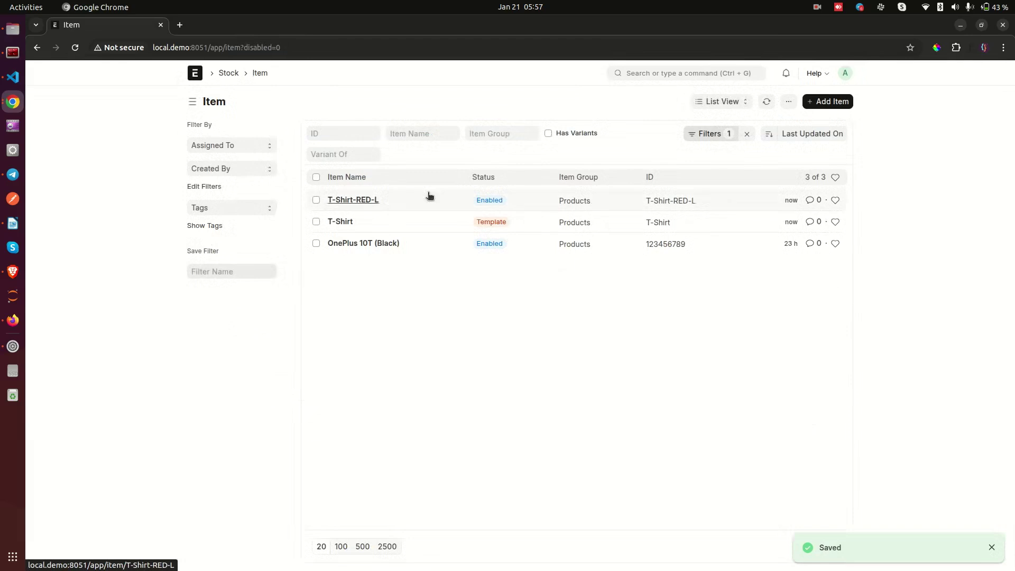
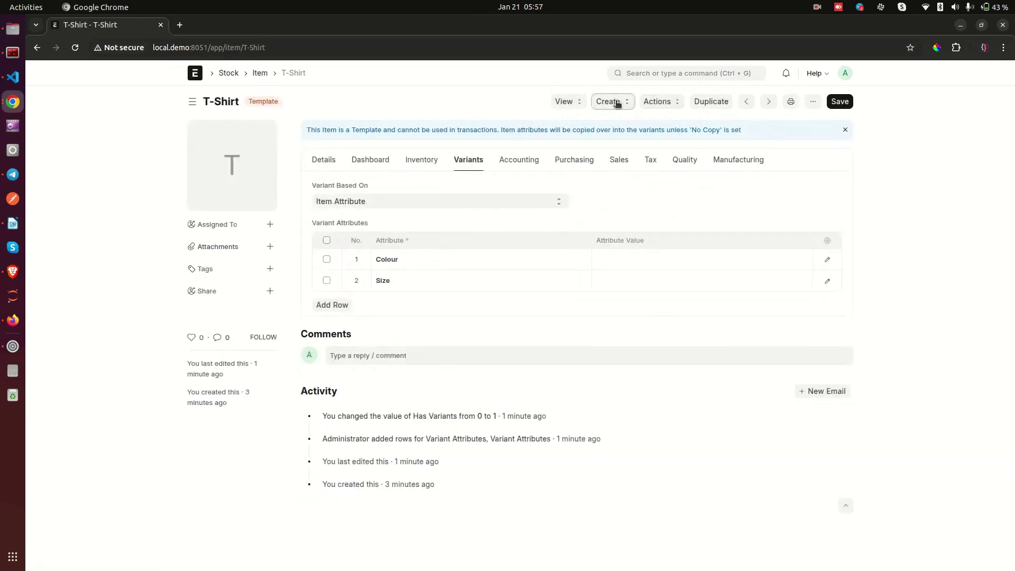
Start creating multiple T-Shirt variants with Colour Red and sizes Extra Small, Small, Medium and Large
left_click(617, 104)
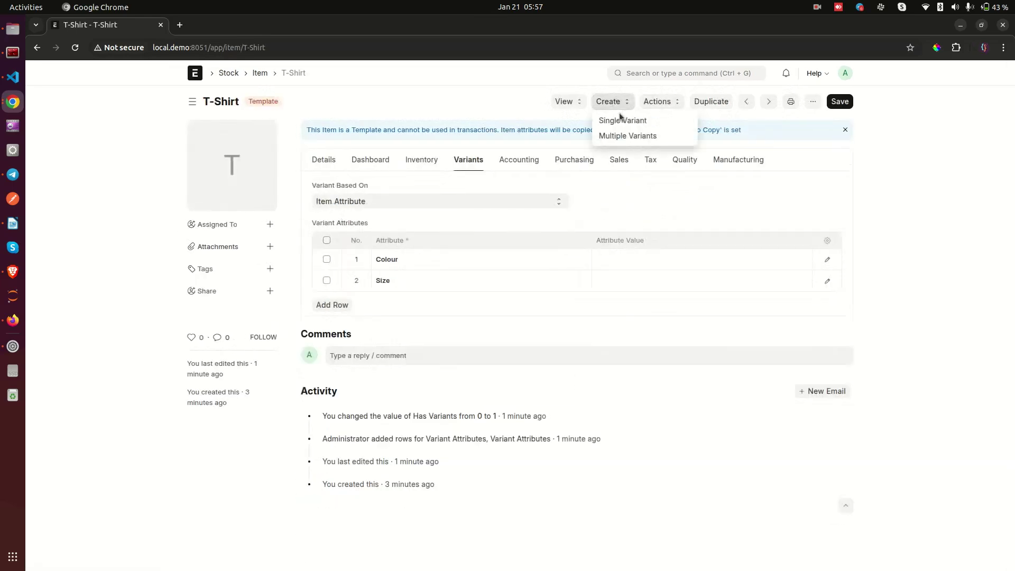
left_click(605, 137)
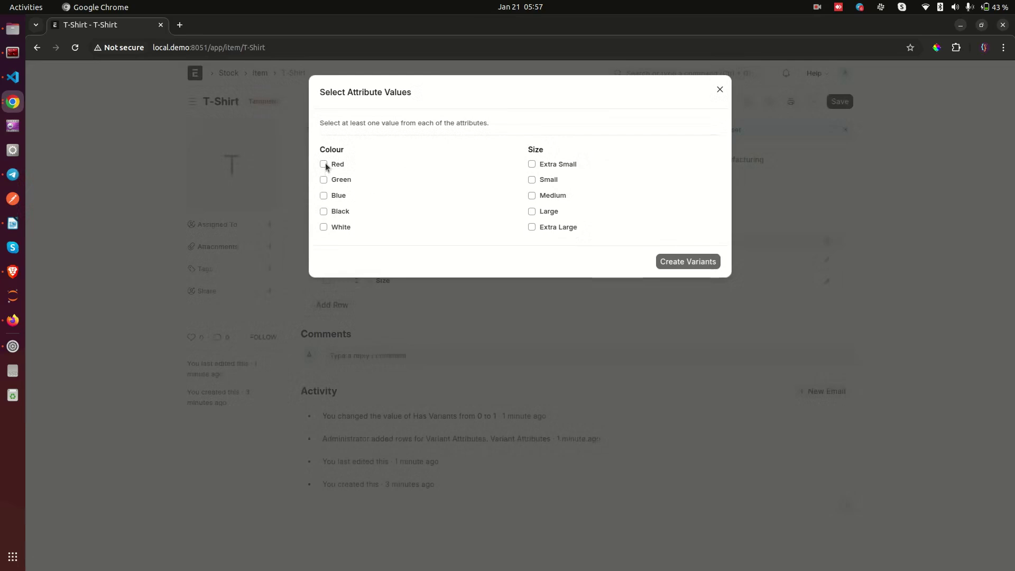
left_click(531, 230)
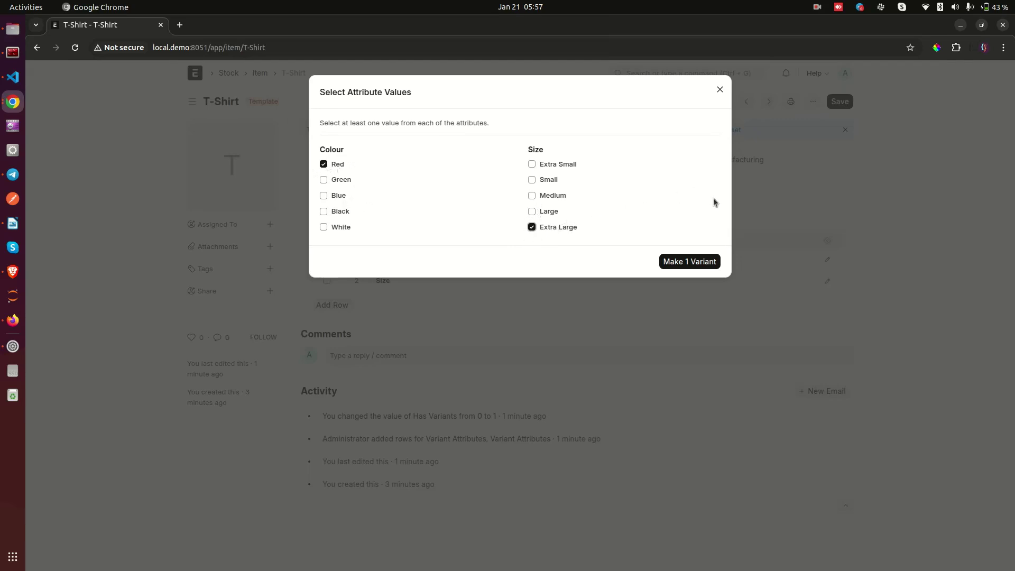
left_click(531, 231)
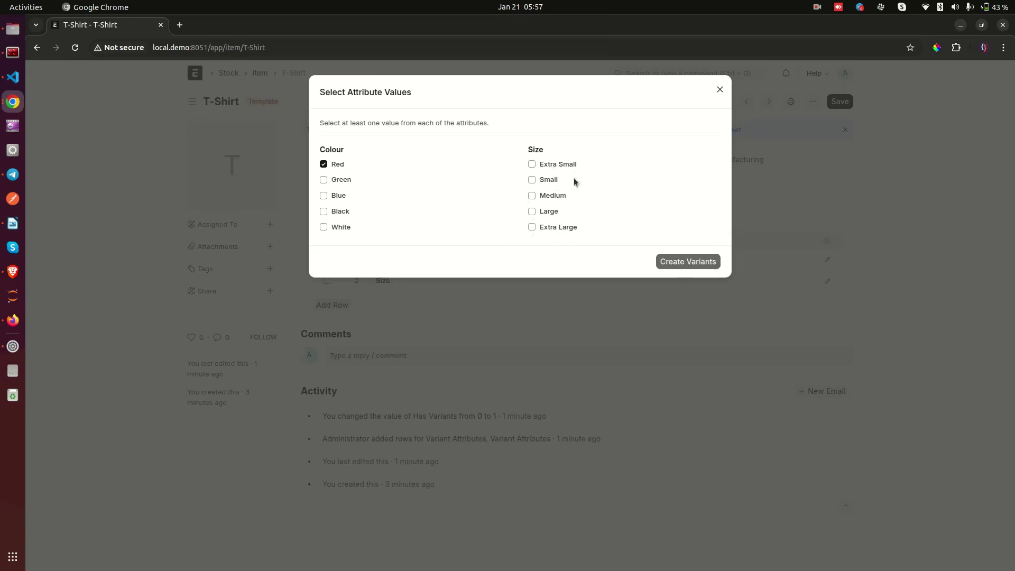
left_click(532, 164)
left_click(532, 180)
left_click(532, 196)
left_click(532, 211)
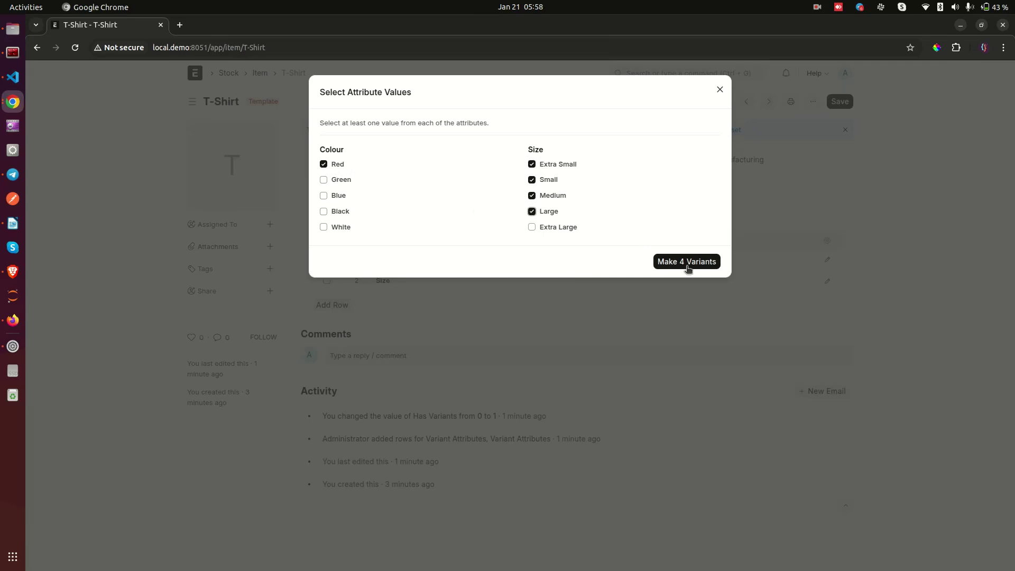
Add Green to the selected colours, leave Blue, Black and White unselected, and create the variants
left_click(324, 180)
left_click(324, 196)
left_click(323, 211)
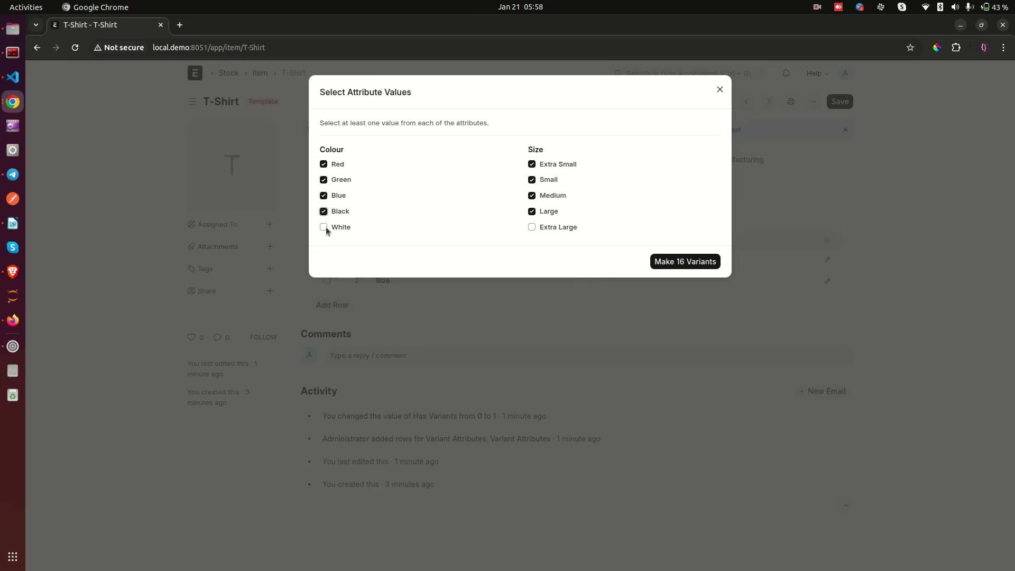
left_click(324, 228)
left_click(332, 226)
left_click(330, 213)
left_click(336, 196)
left_click(685, 262)
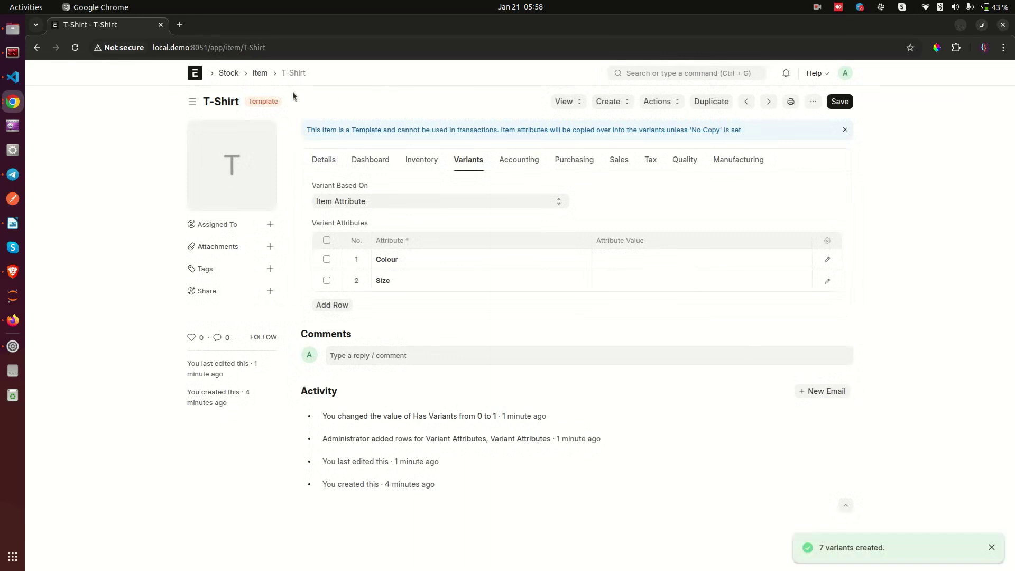
Check the T-Shirt variants in the Item list and review the values offered for creating multiple variants of the T-Shirt
left_click(262, 73)
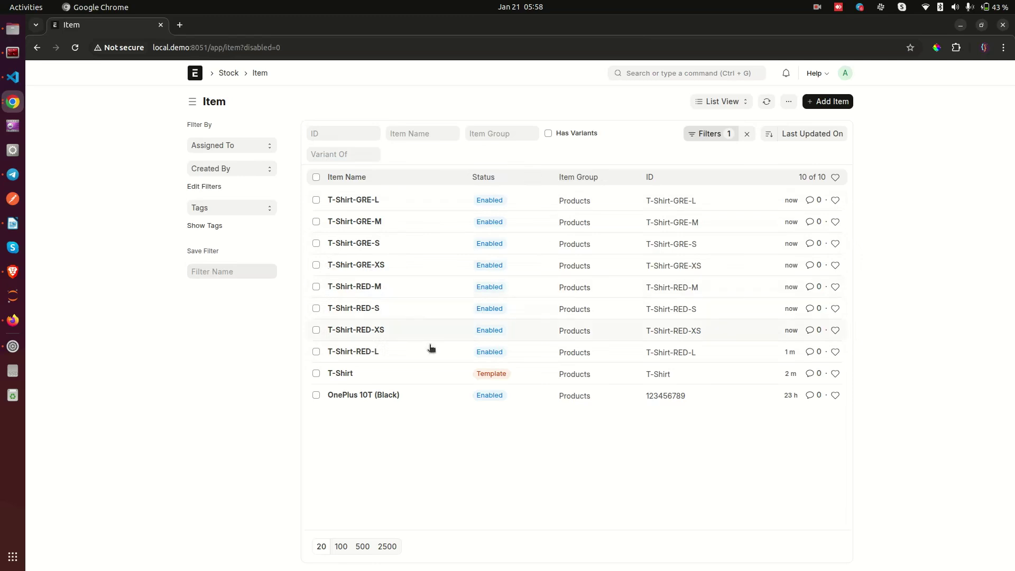
left_click(352, 375)
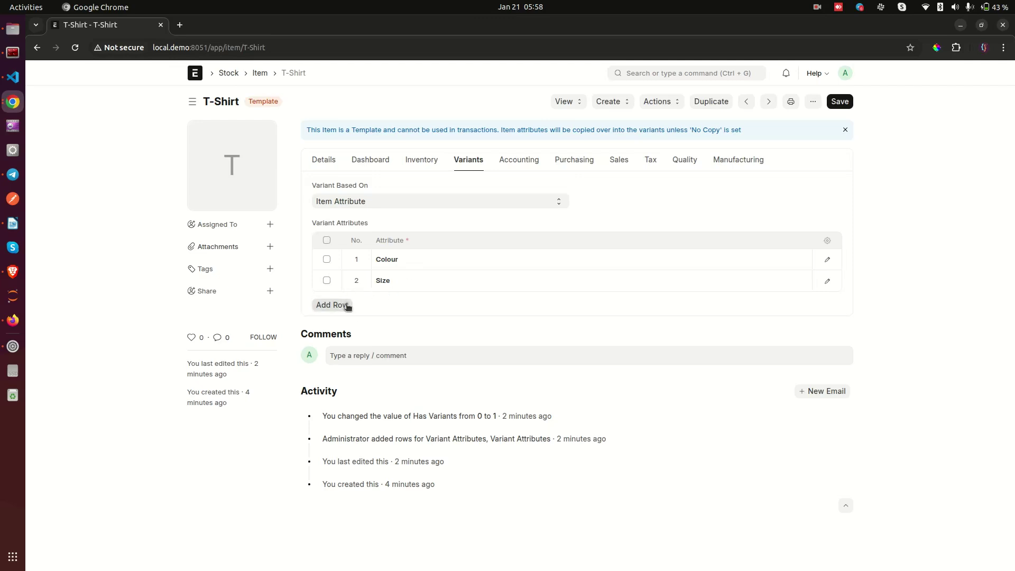
left_click(443, 262)
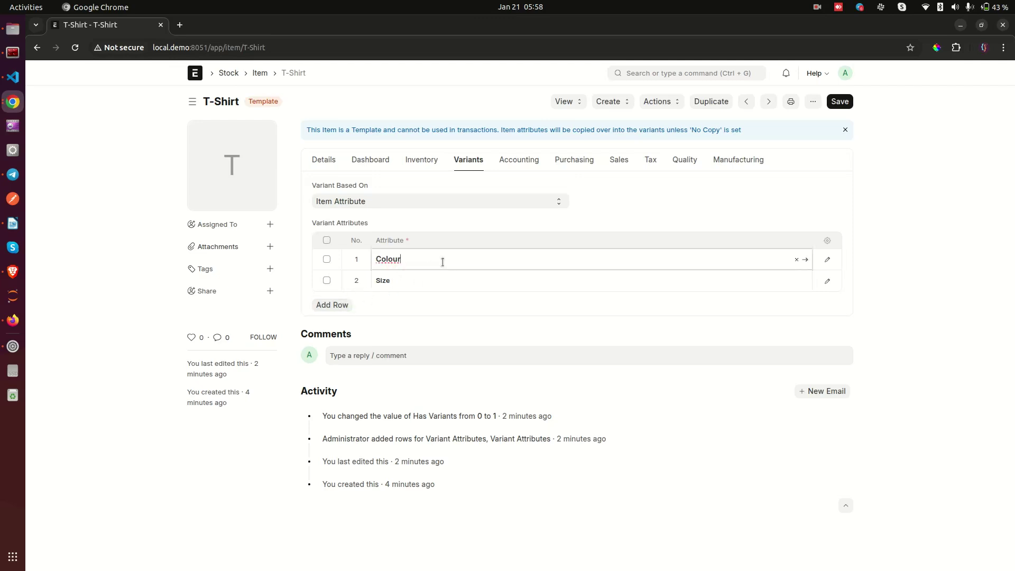
left_click(619, 103)
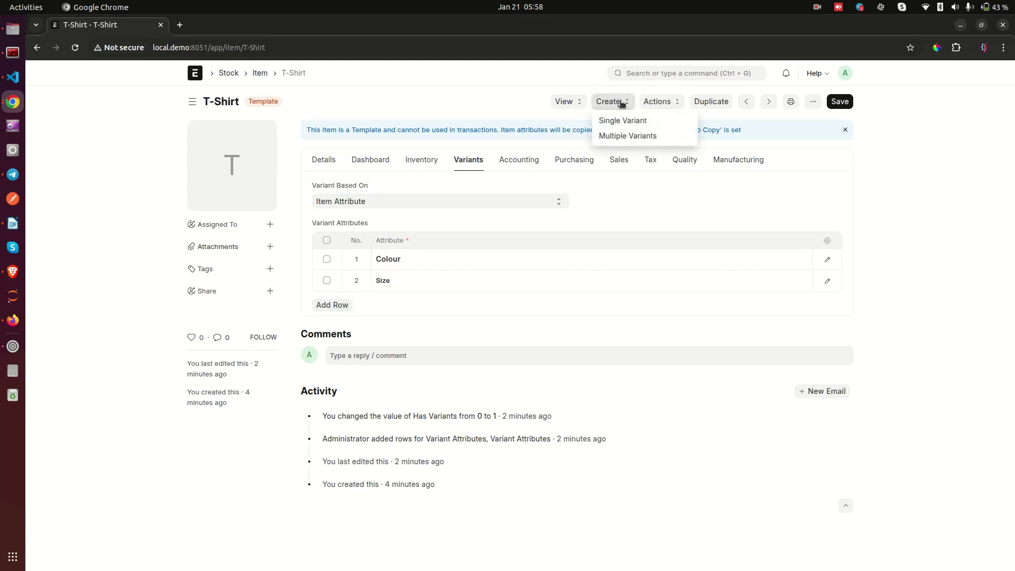
left_click(615, 135)
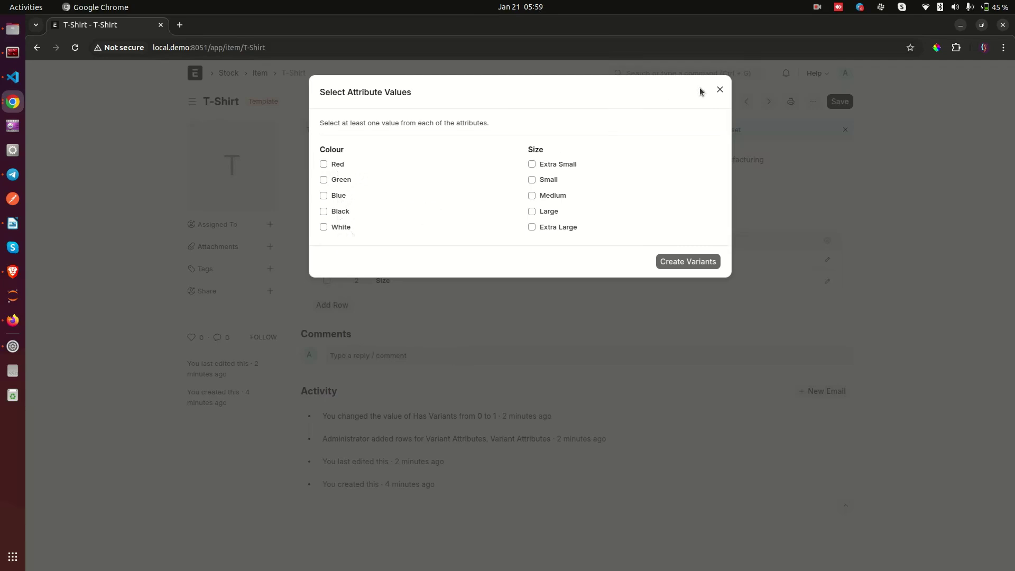
left_click(720, 92)
Open the Colour attribute from the T-Shirt item, add the values Yellow and Orange, and try to save it
left_click(439, 264)
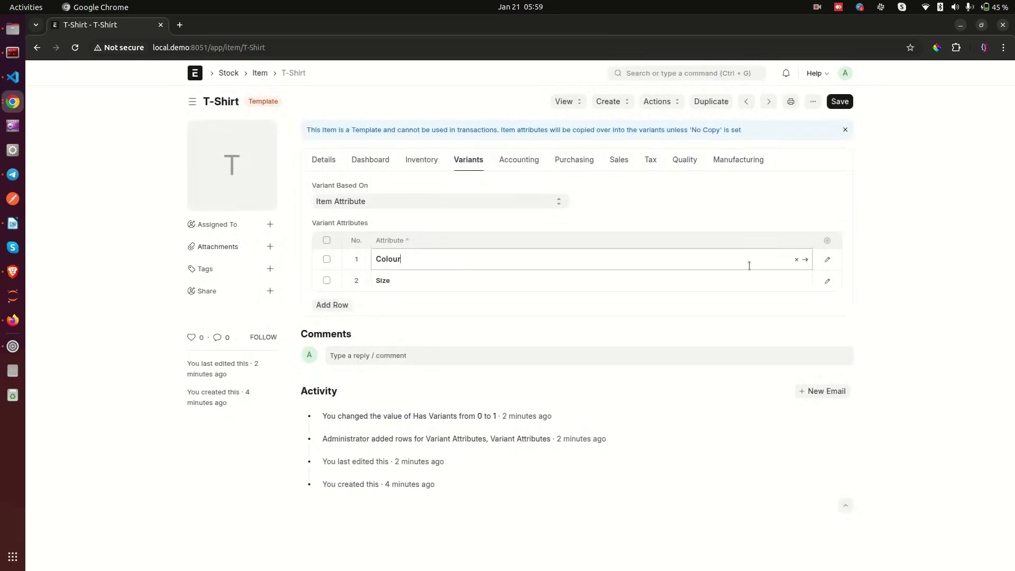
left_click(805, 260)
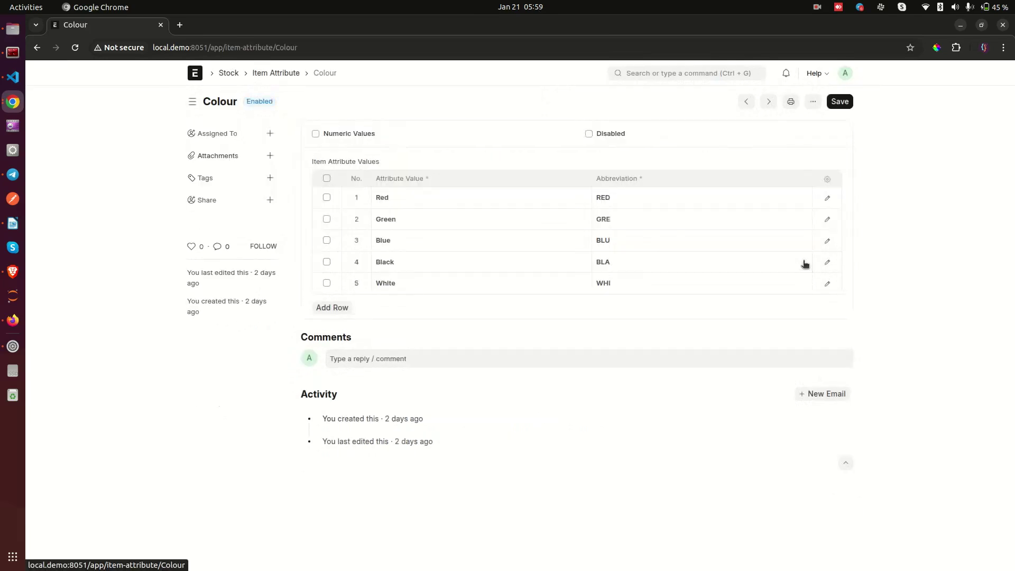
left_click(328, 308)
left_click(419, 305)
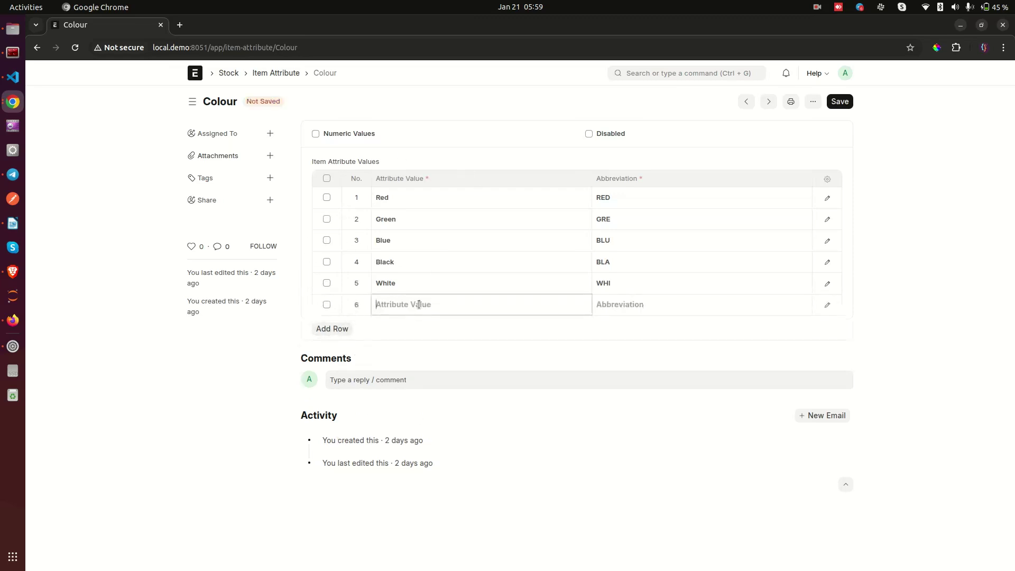
type("Yellow")
left_click(351, 329)
left_click(453, 320)
type("Orange")
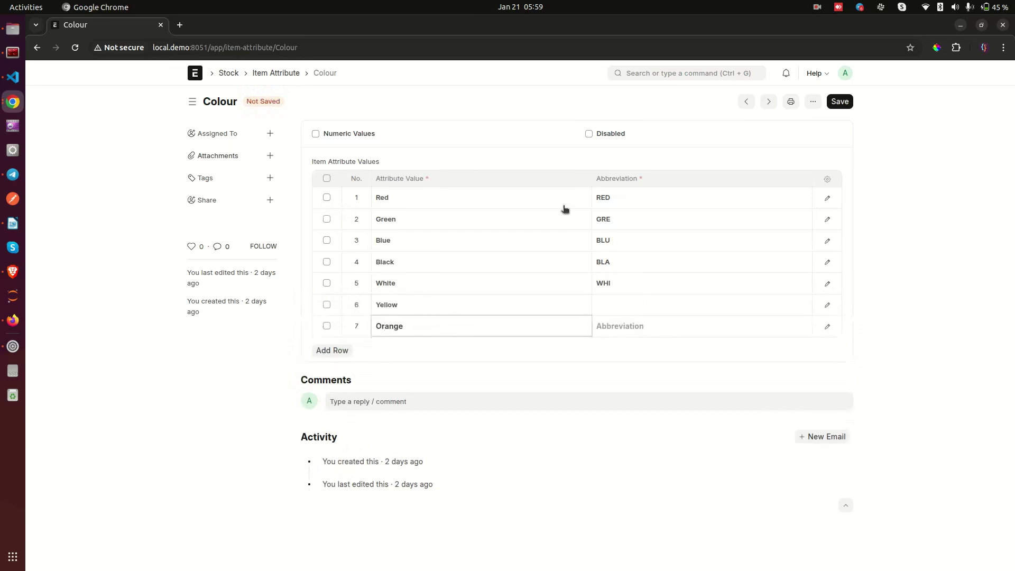
left_click(833, 101)
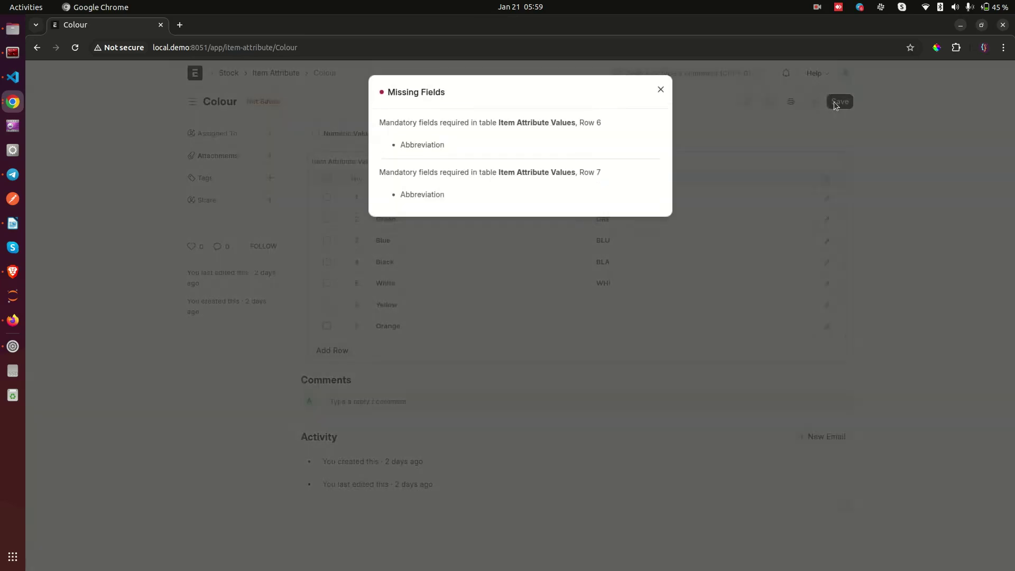
Enter the abbreviations YL for Yellow and OR for Orange, and save the Colour attribute
left_click(465, 328)
left_click(638, 304)
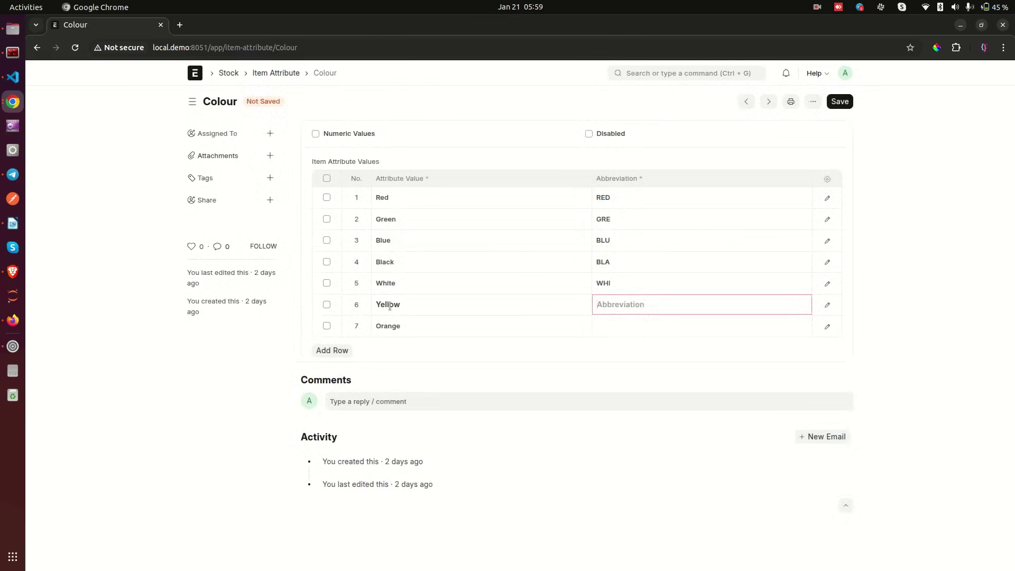
type("YL")
left_click(626, 325)
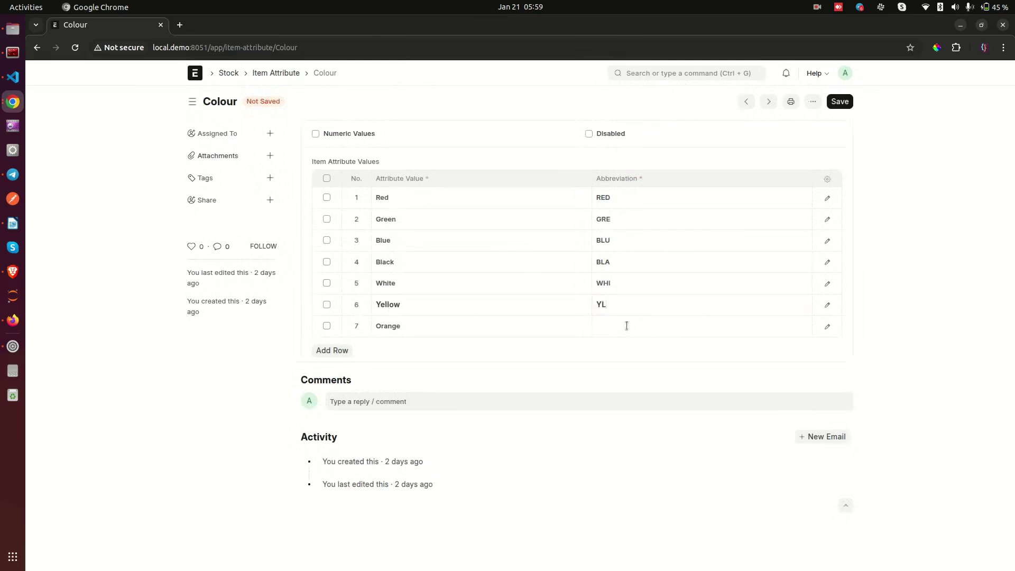
type("OR")
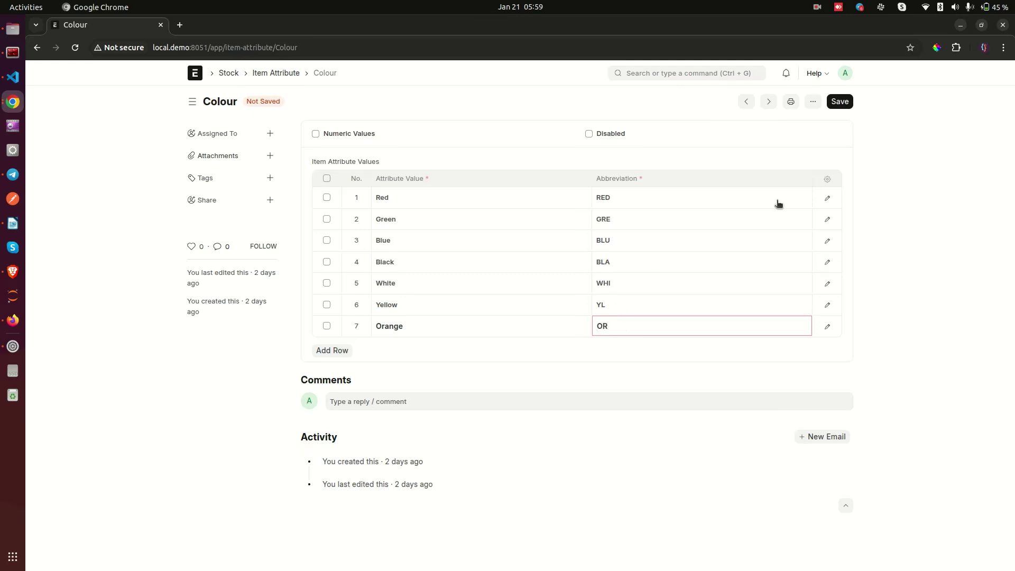
left_click(840, 101)
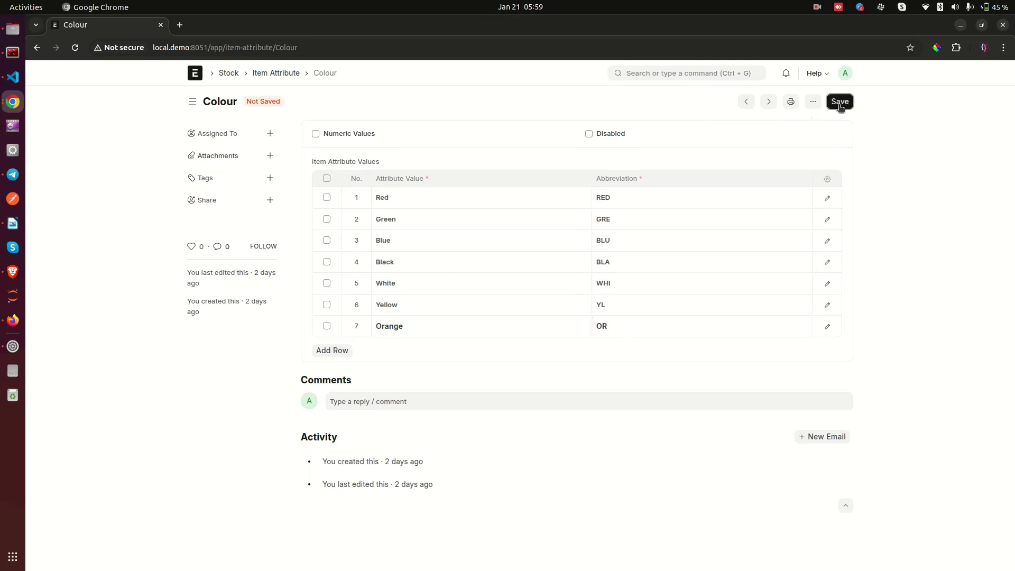
Return to the T-Shirt item and check the colours offered for creating multiple variants
left_click(36, 47)
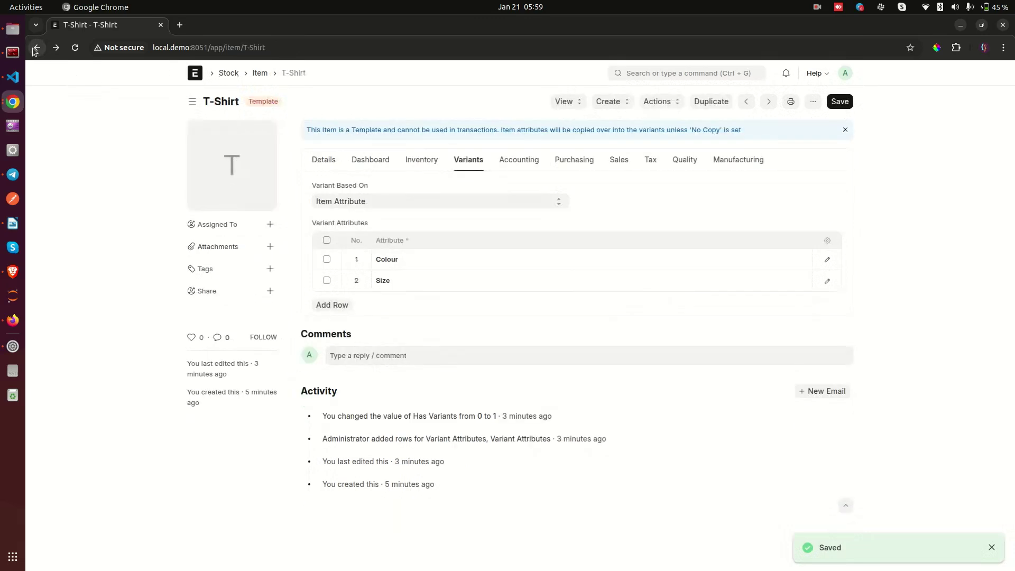
left_click(661, 103)
left_click(627, 104)
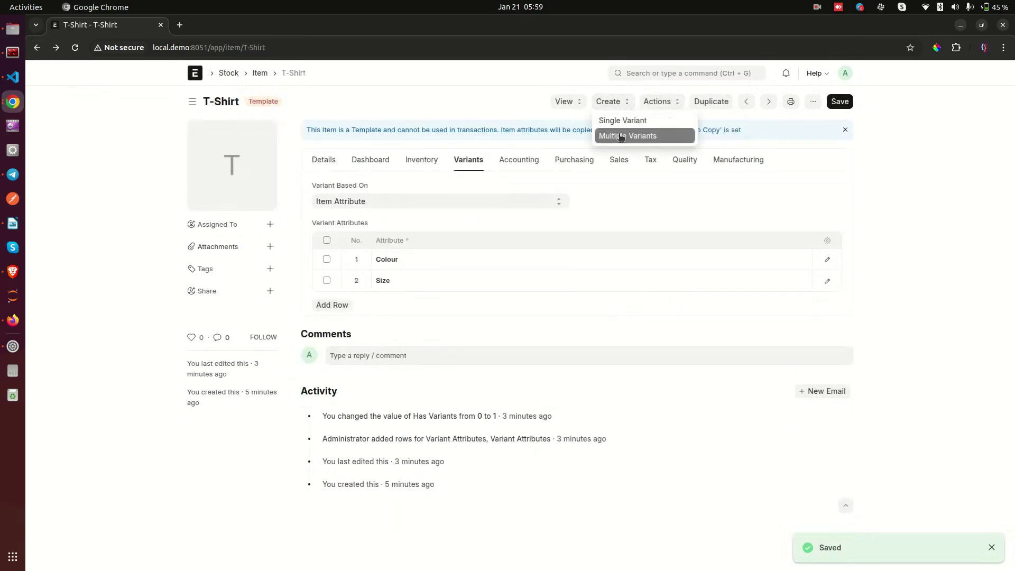
left_click(619, 135)
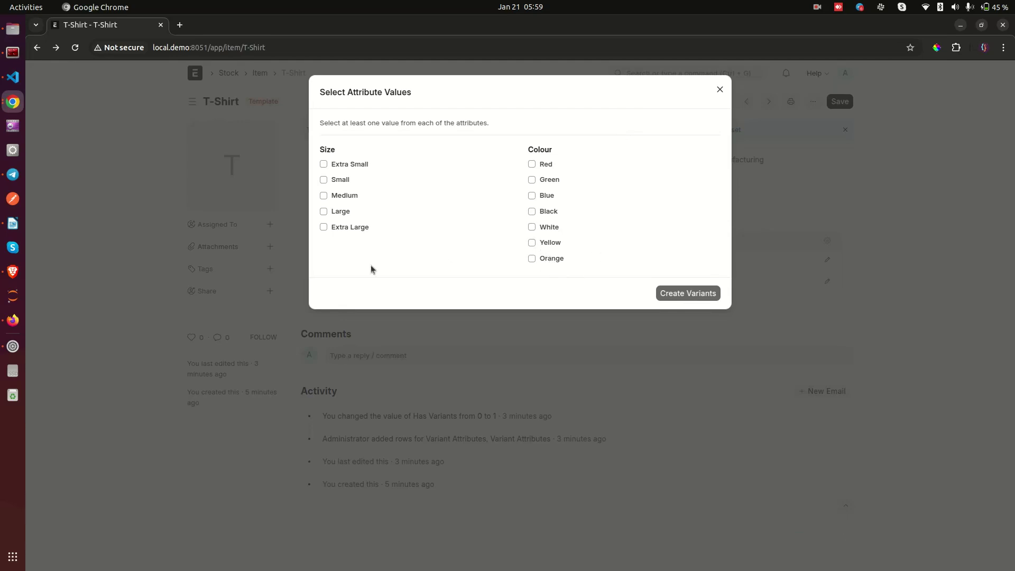
left_click(722, 91)
Try adding three blank value rows to the Size attribute, and return to the T-Shirt item without saving them
left_click(444, 286)
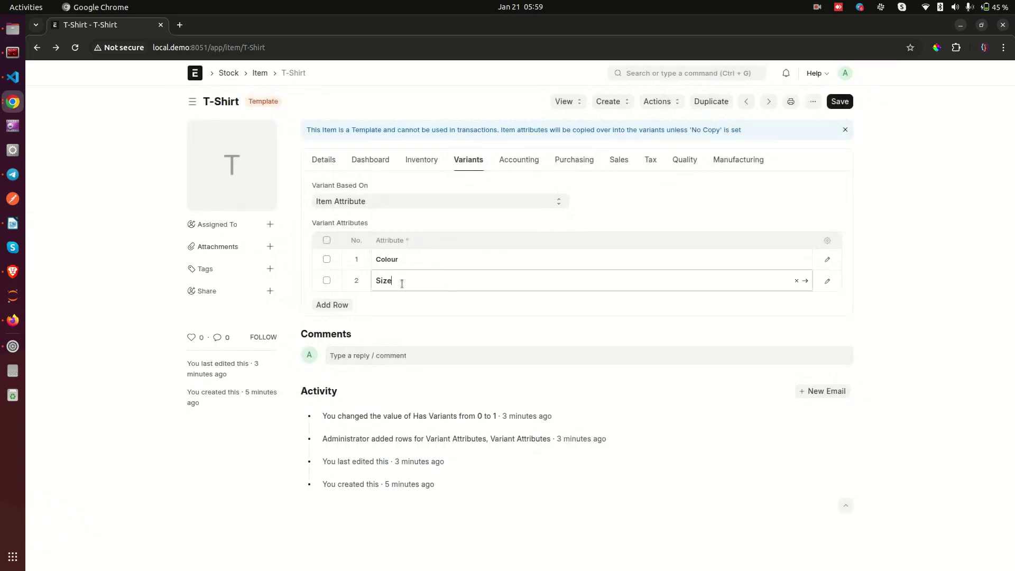
left_click(806, 281)
left_click(333, 305)
left_click(334, 327)
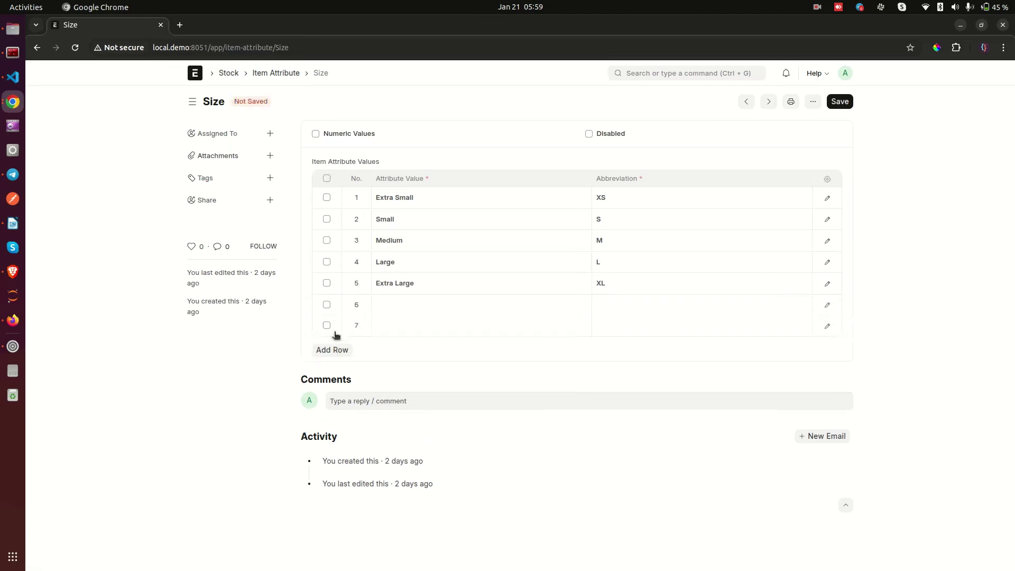
left_click(331, 349)
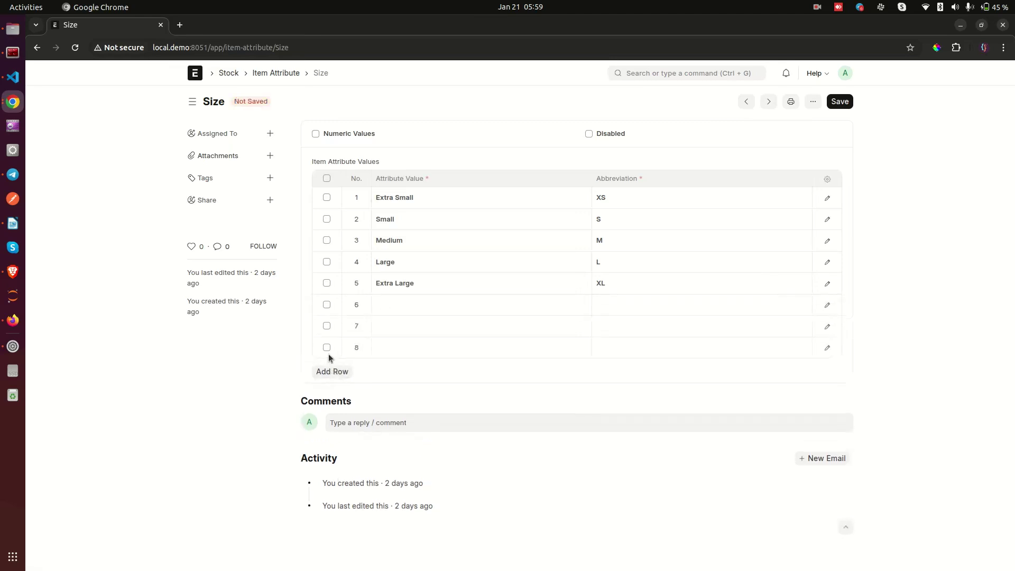
left_click(270, 73)
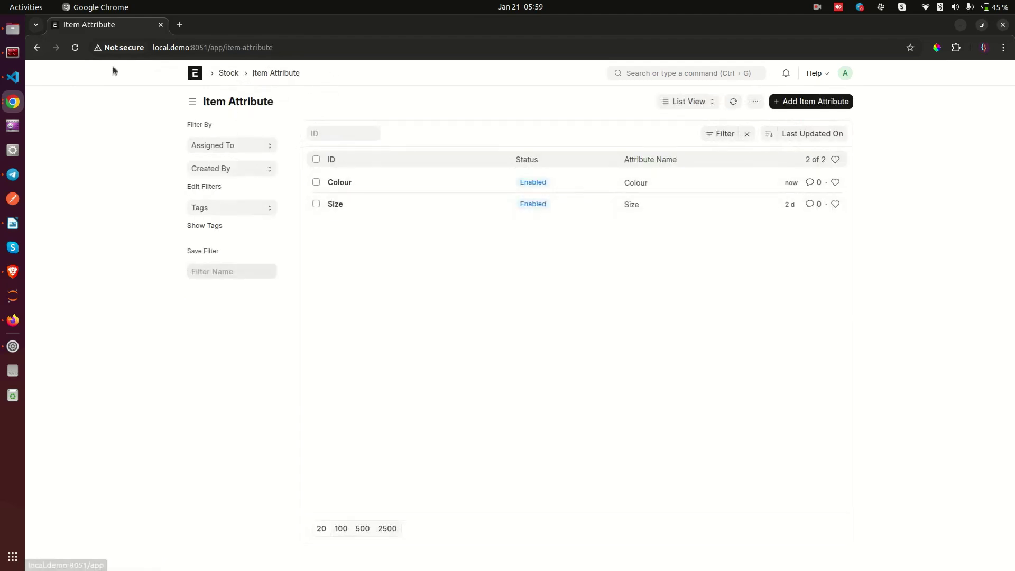
left_click(37, 48)
left_click(37, 47)
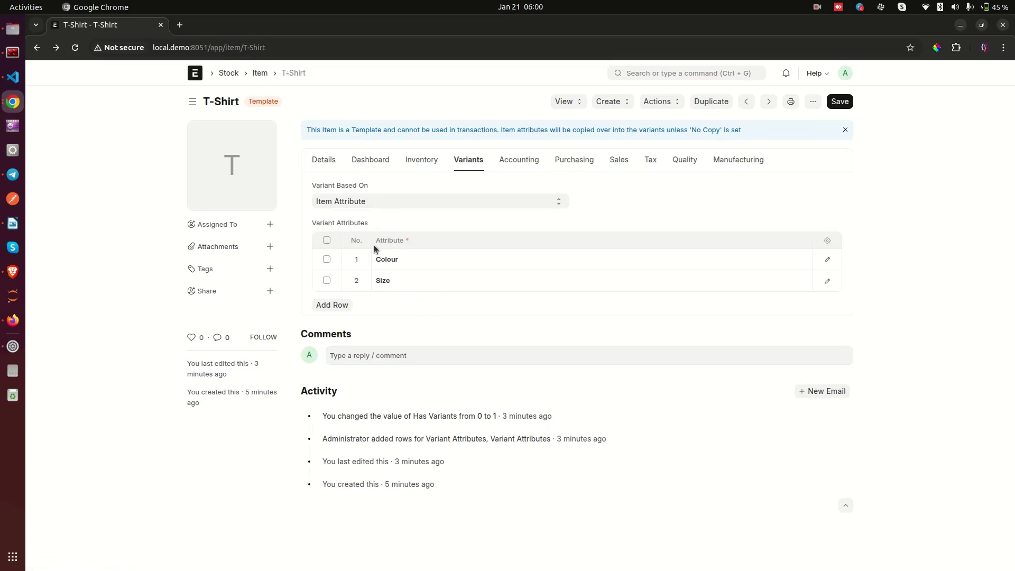
Add a third variant attribute row to the T-Shirt item and create a new item attribute named Weight for it
left_click(332, 305)
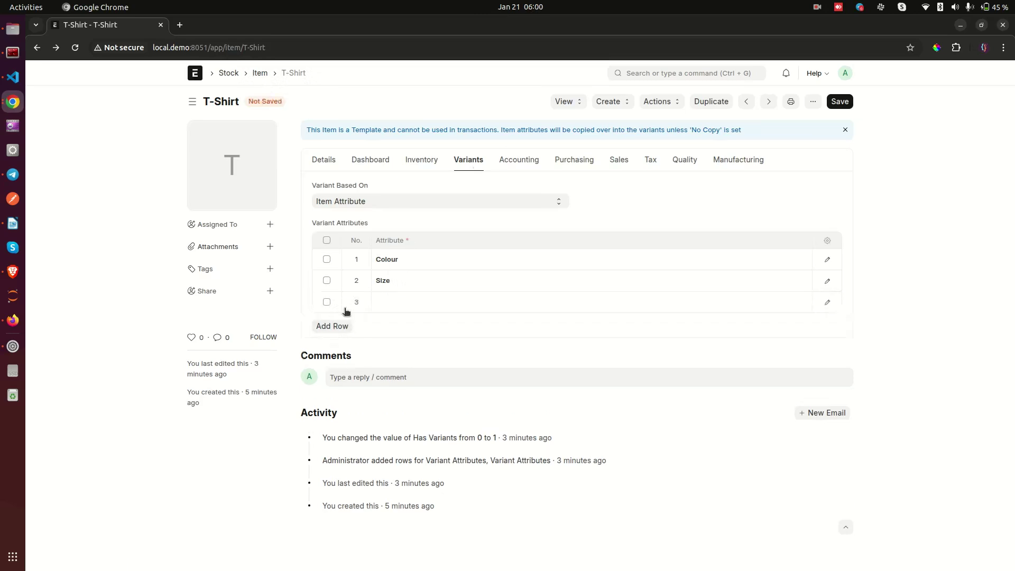
left_click(400, 301)
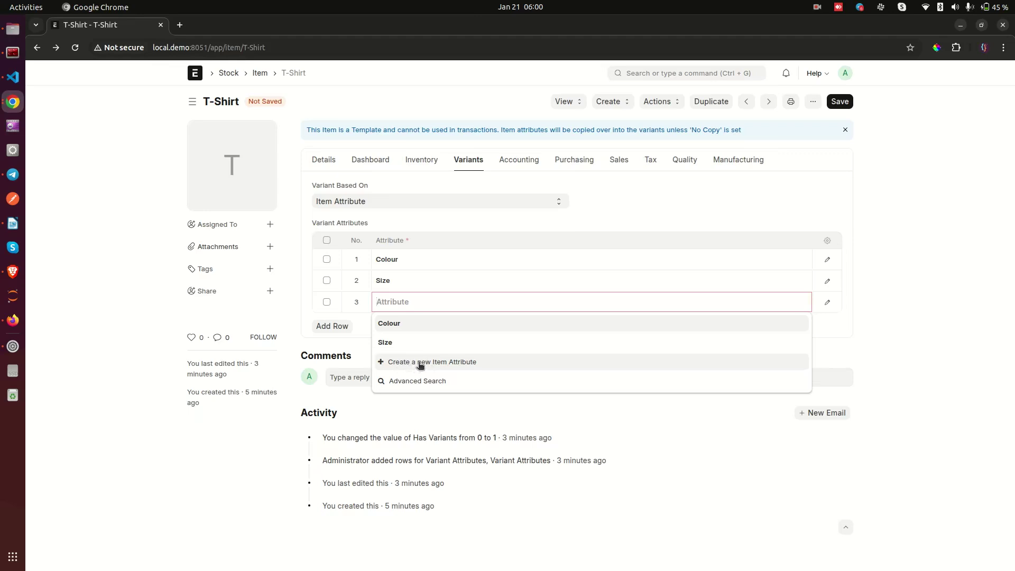
left_click(420, 364)
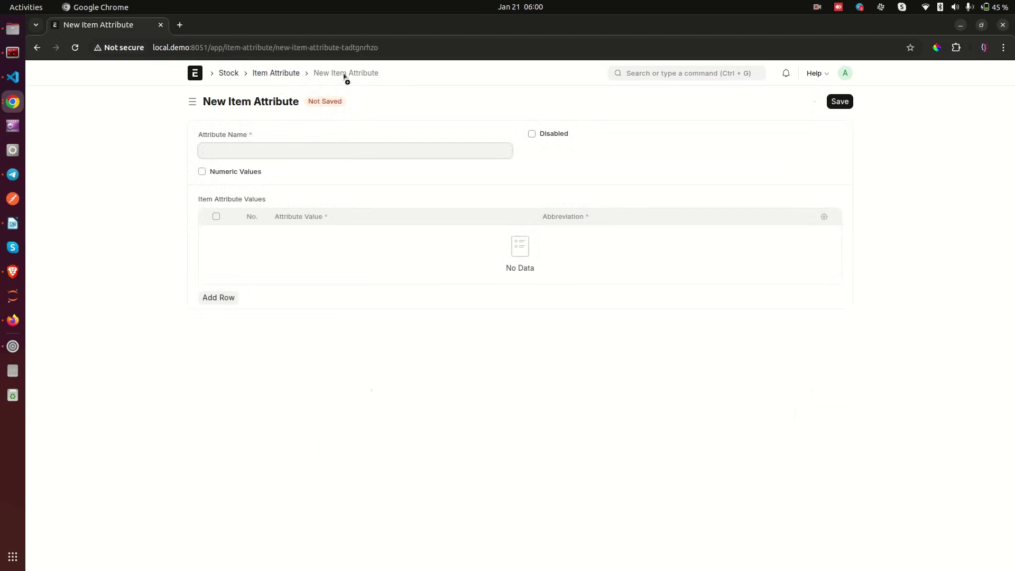
type("Weight")
left_click(176, 191)
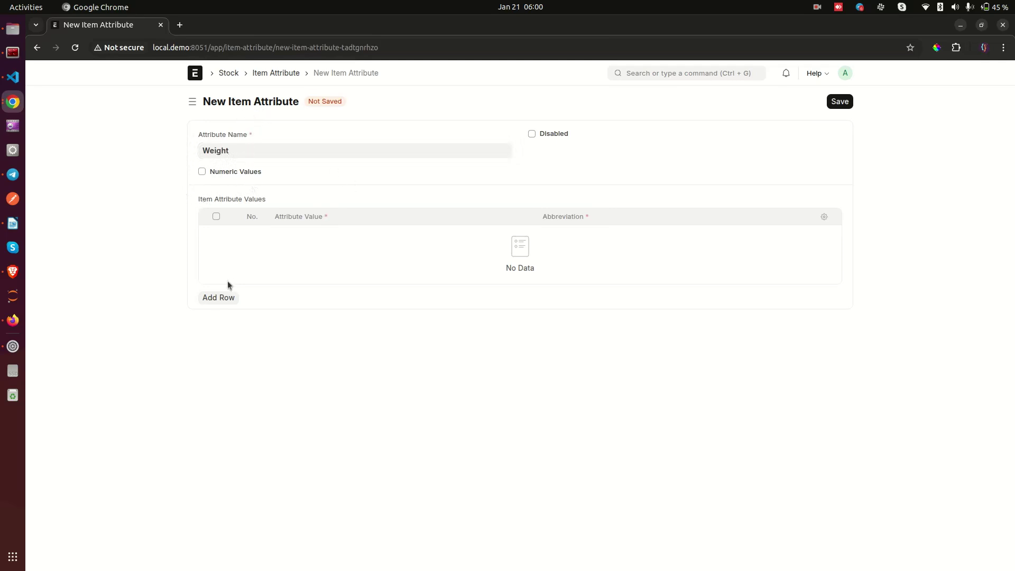
Add the values Heavy, with abbreviation HV, and Medium to the Weight attribute
left_click(226, 298)
left_click(317, 230)
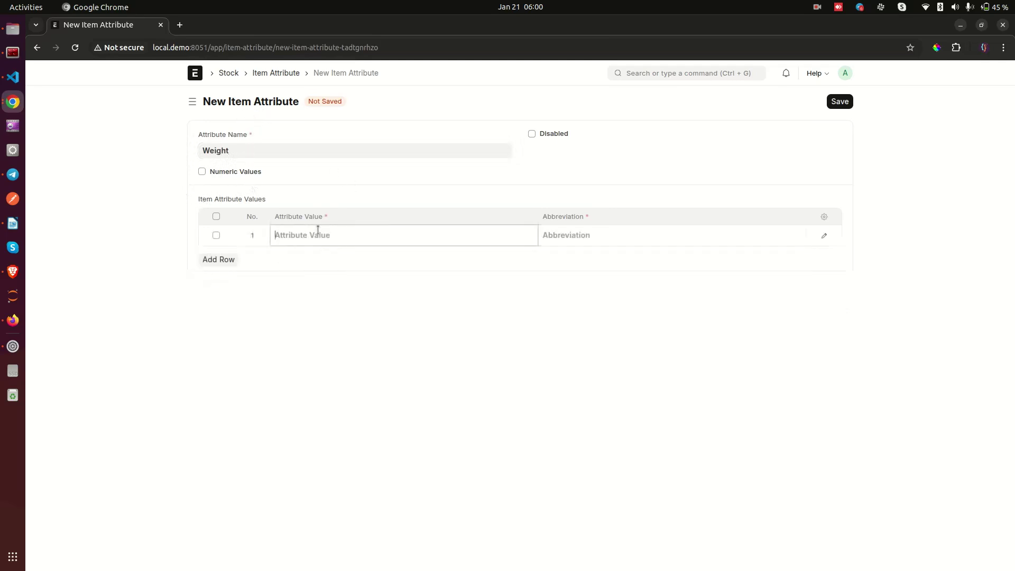
type("Heavy")
left_click(590, 233)
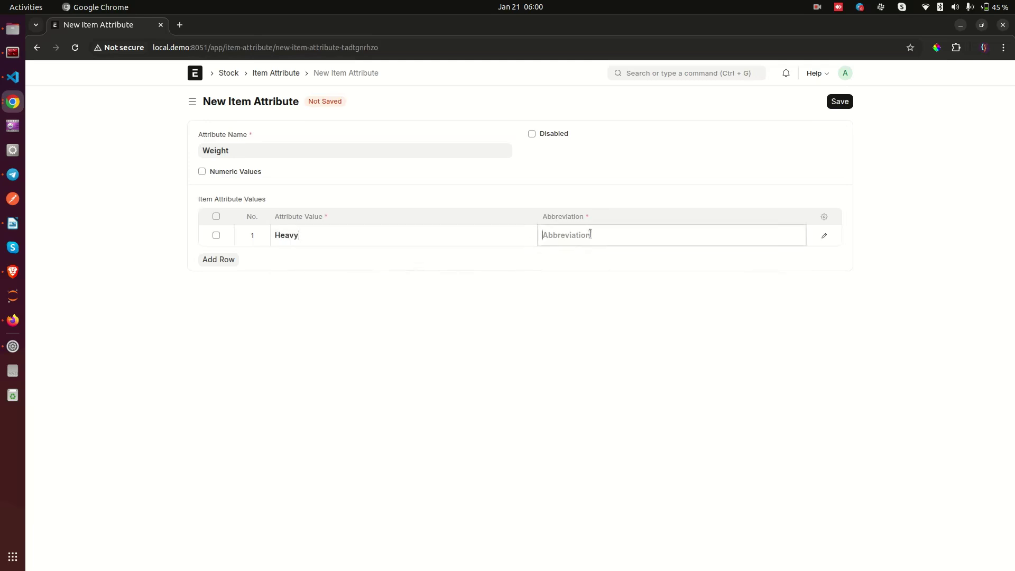
type("HV")
left_click(203, 259)
left_click(306, 257)
type("Medium")
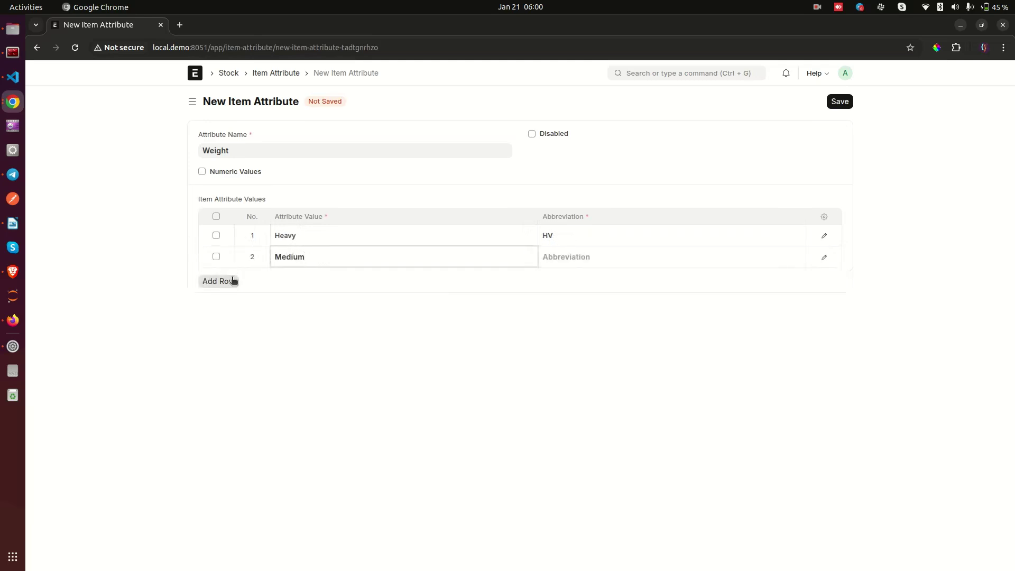
Add the value Light with abbreviation LT, give Medium the abbreviation MD, and save the Weight attribute
left_click(218, 280)
left_click(290, 275)
type("Light")
left_click(621, 272)
type("LT")
left_click(593, 249)
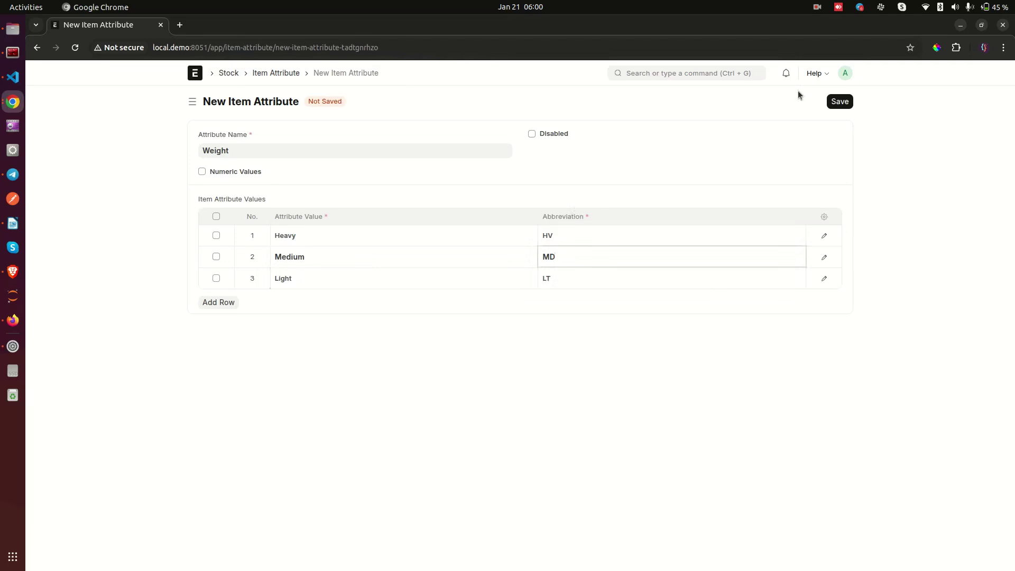
left_click(840, 100)
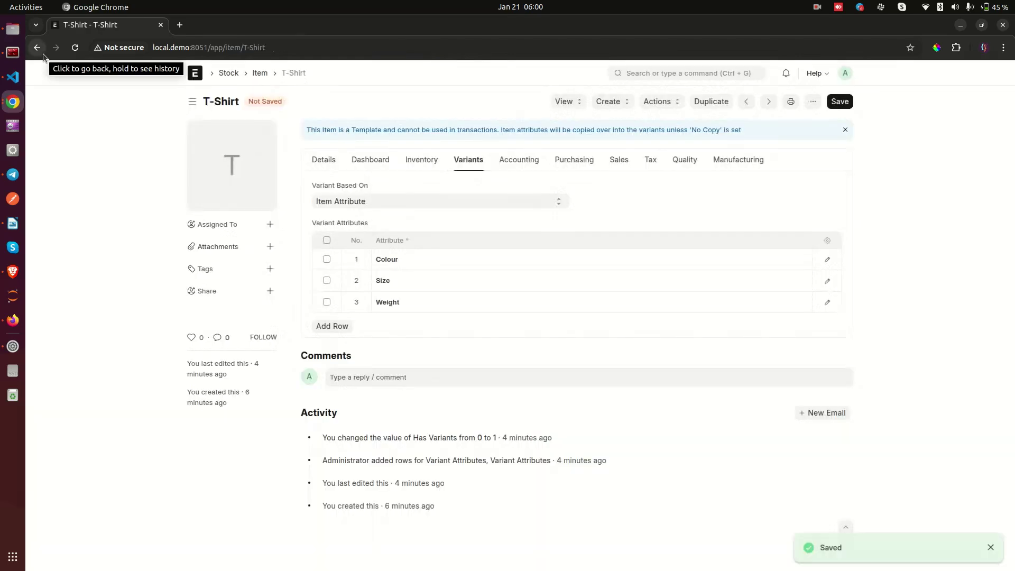
Reopen the T-Shirt template from the Stock module's Item list and save it with the Weight attribute
left_click(43, 55)
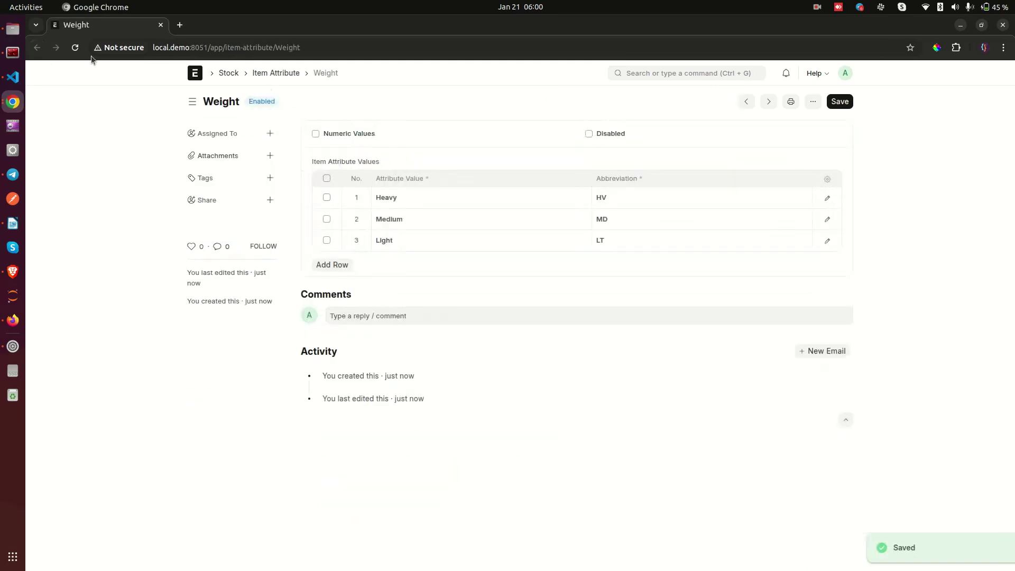
left_click(193, 73)
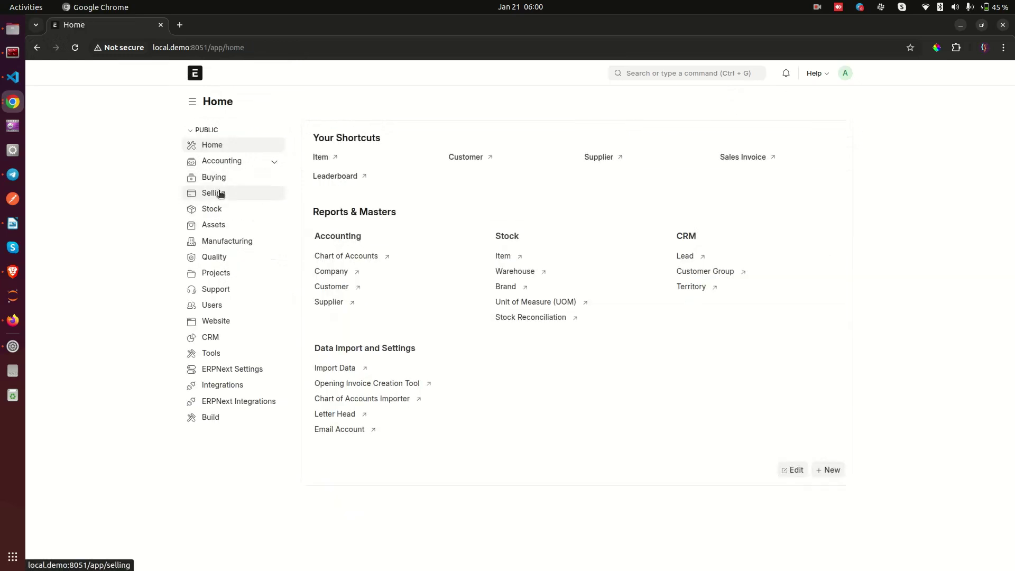
left_click(244, 208)
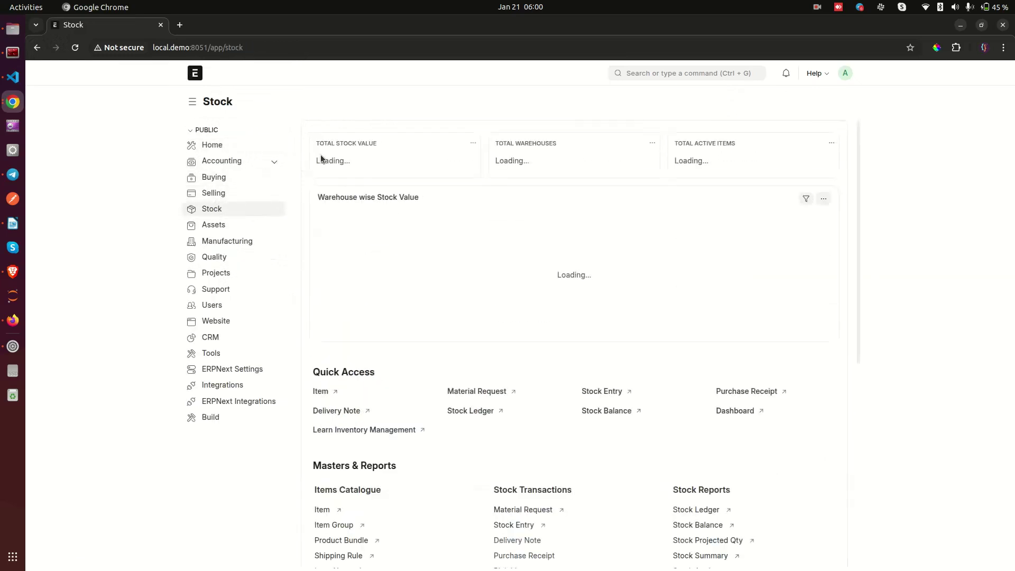
left_click(321, 399)
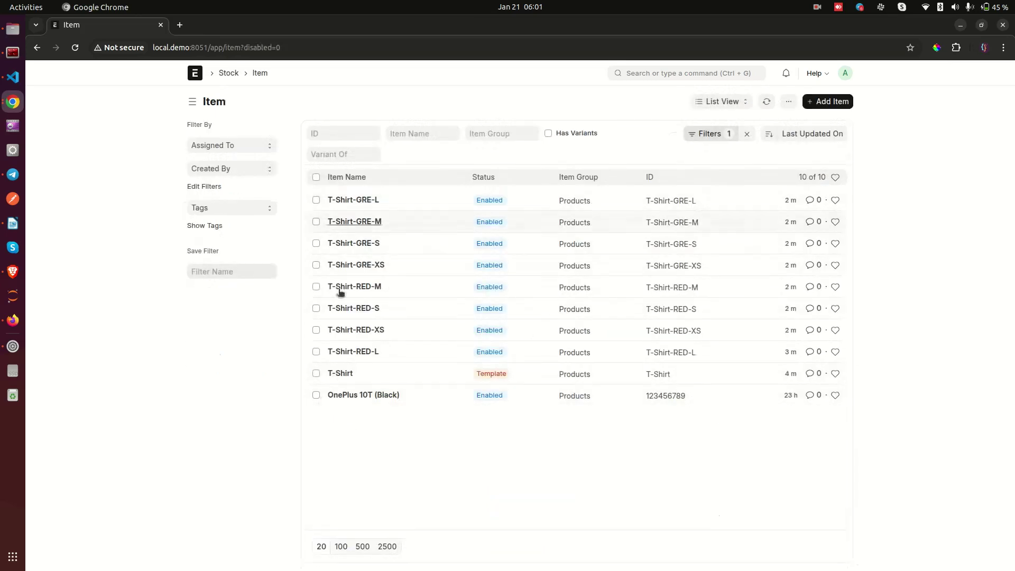
left_click(340, 373)
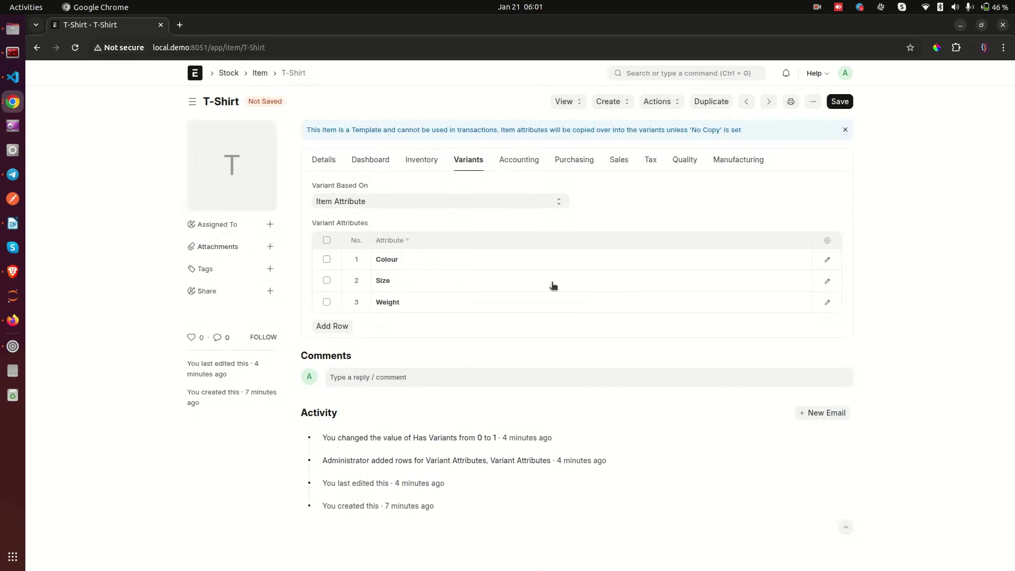
left_click(838, 102)
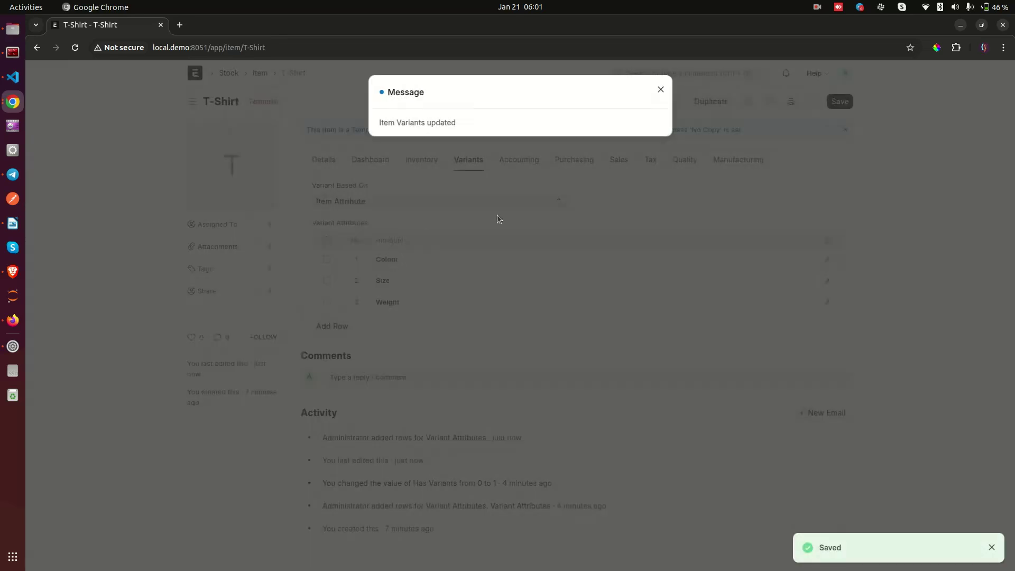
left_click(498, 219)
Start creating multiple T-Shirt variants, selecting sizes Small and Medium, colours Blue and Yellow, and weights Heavy and Light
left_click(613, 101)
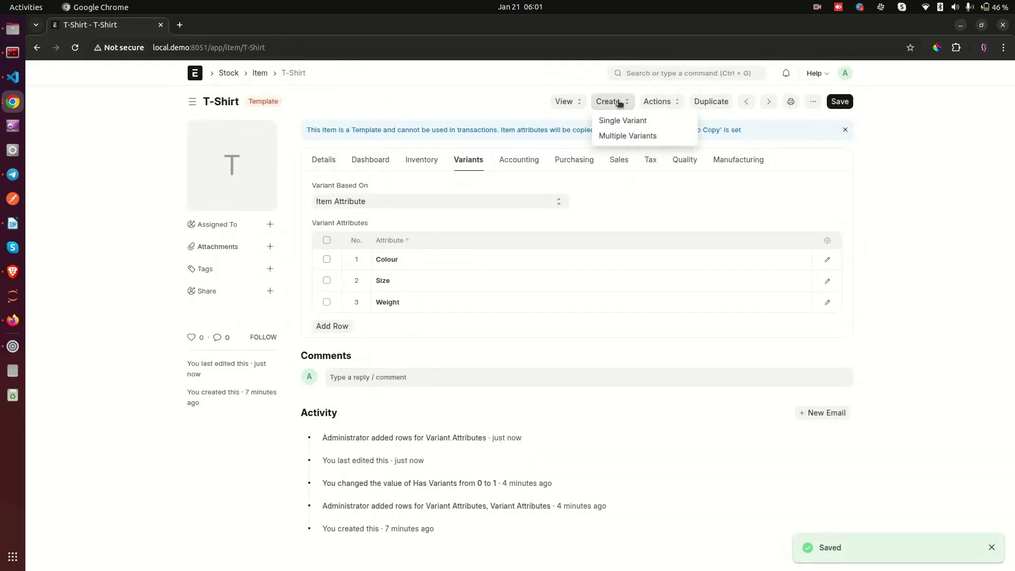
left_click(618, 136)
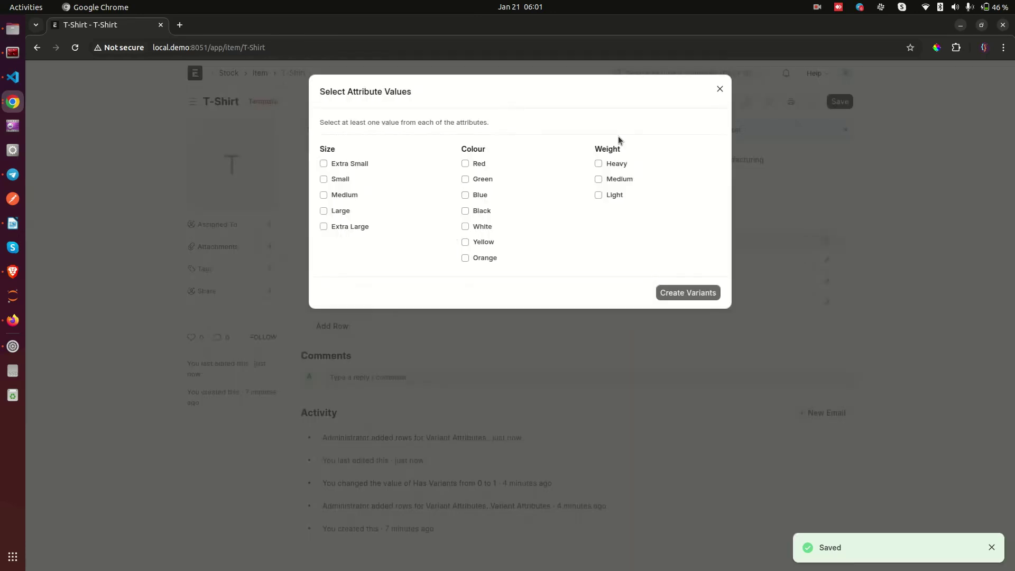
left_click_drag(596, 151, 623, 154)
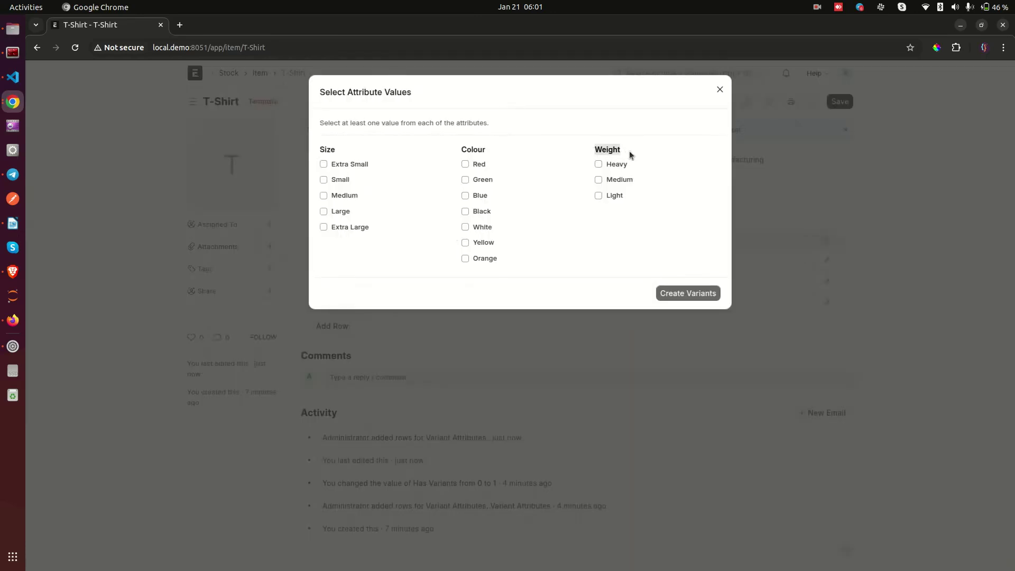
left_click(420, 265)
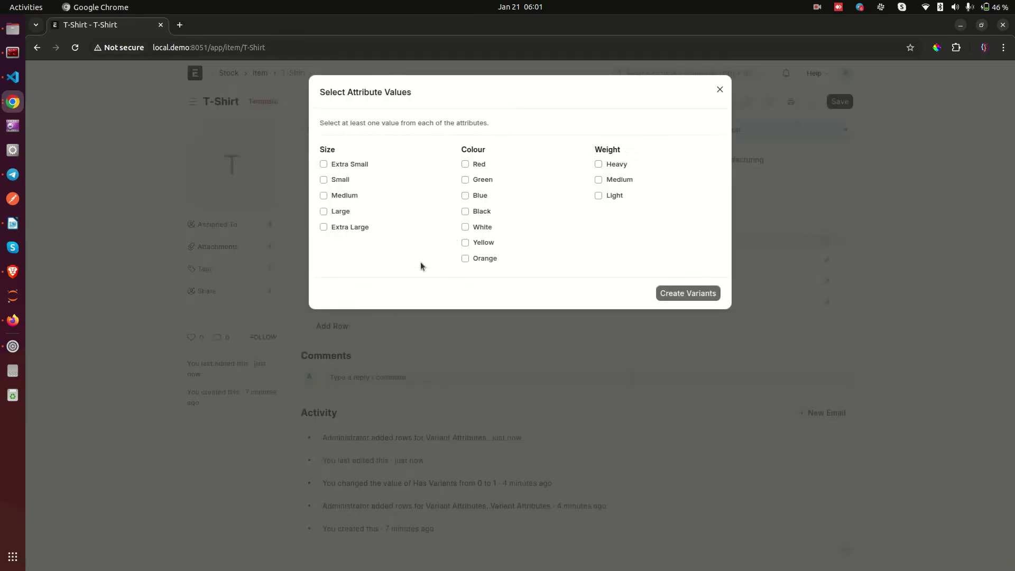
left_click(335, 199)
left_click(479, 199)
left_click(601, 197)
left_click(618, 164)
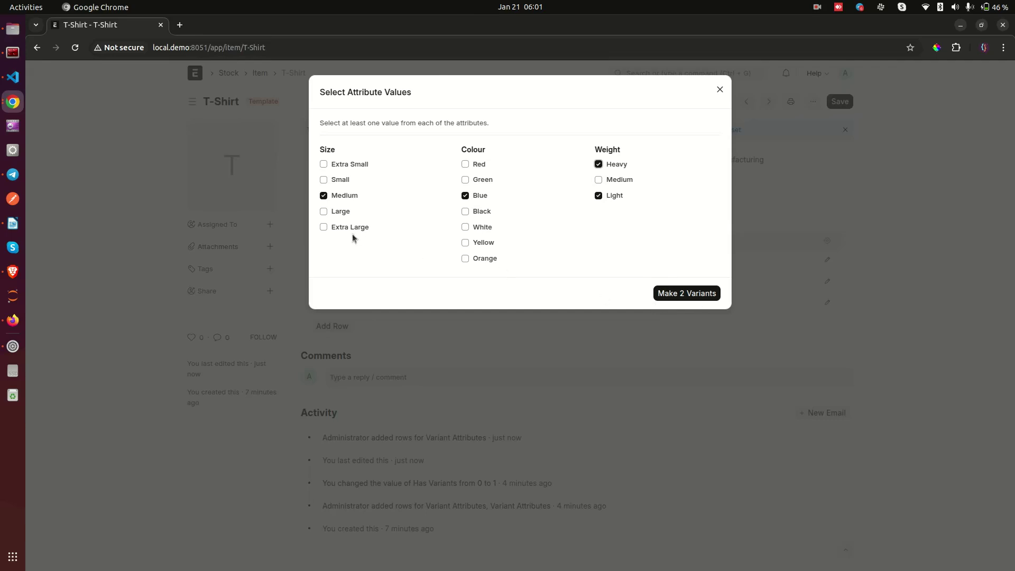
left_click(323, 180)
left_click(465, 242)
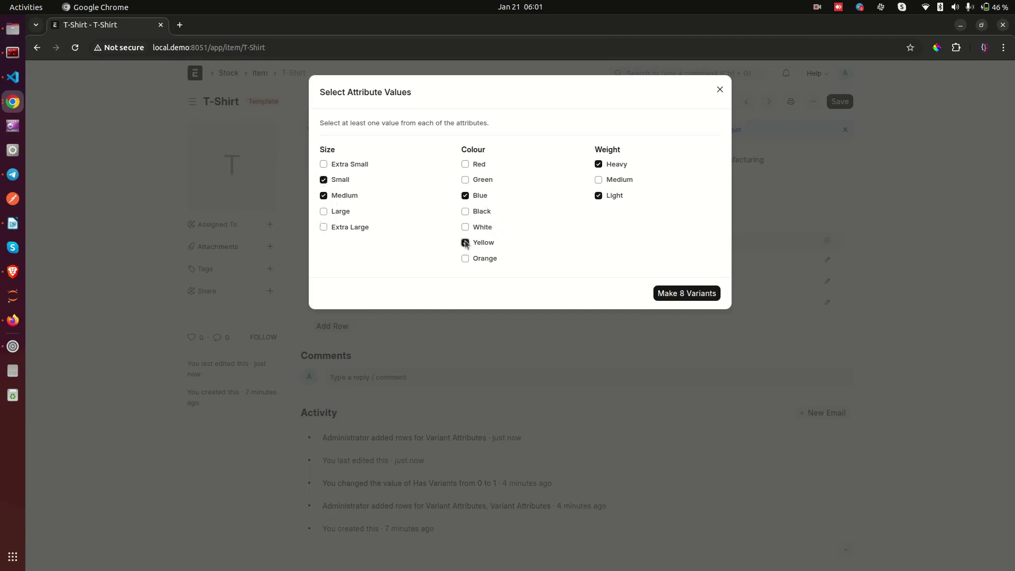